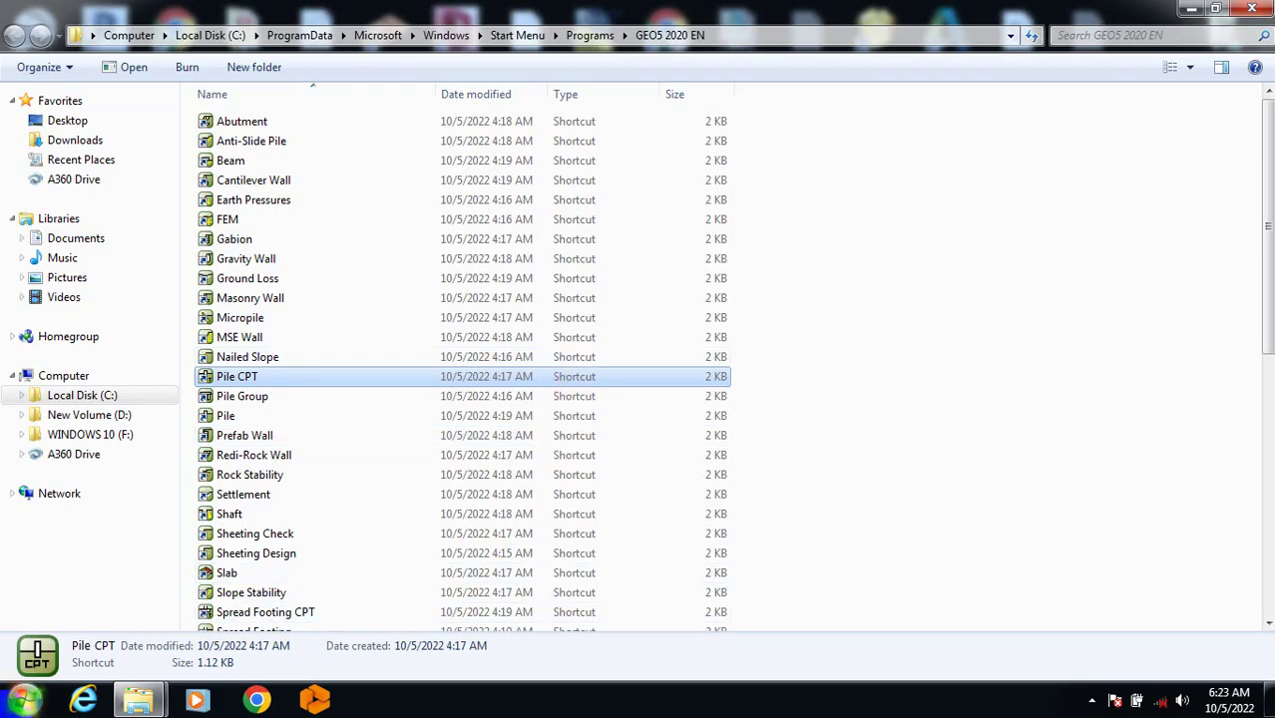
click(24, 701)
text(STR)
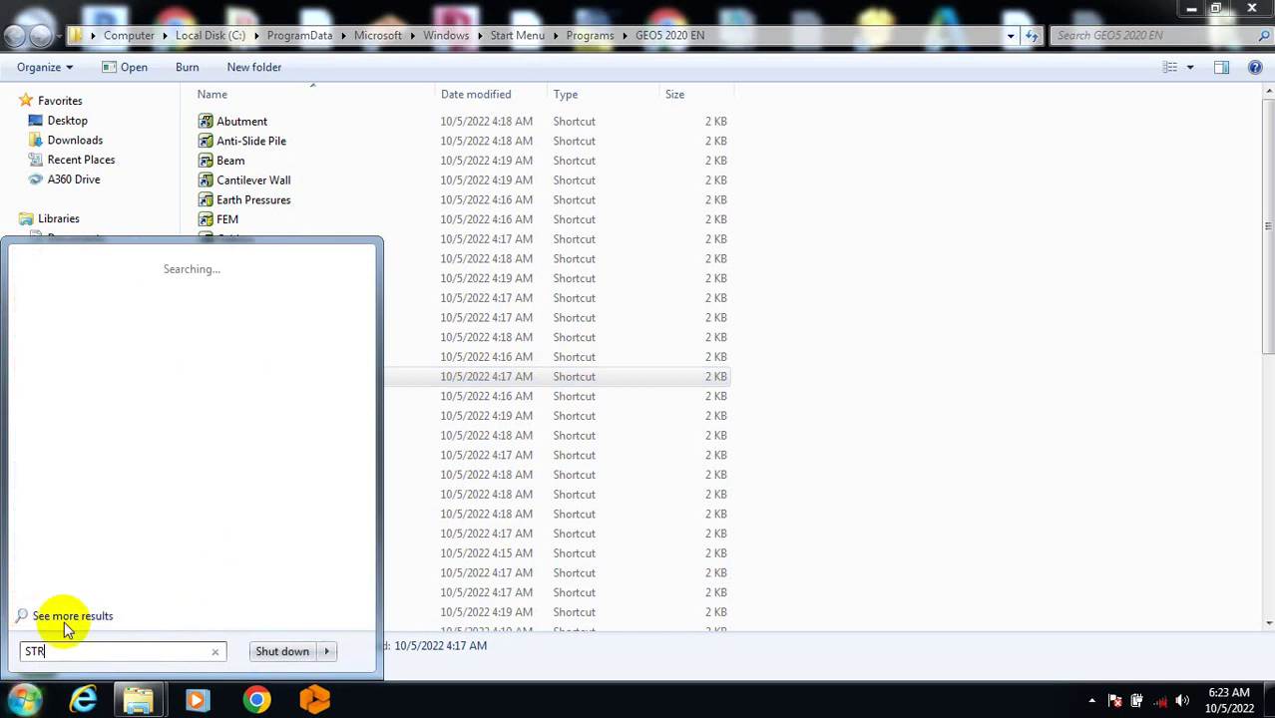
key(Escape)
key(Escape)
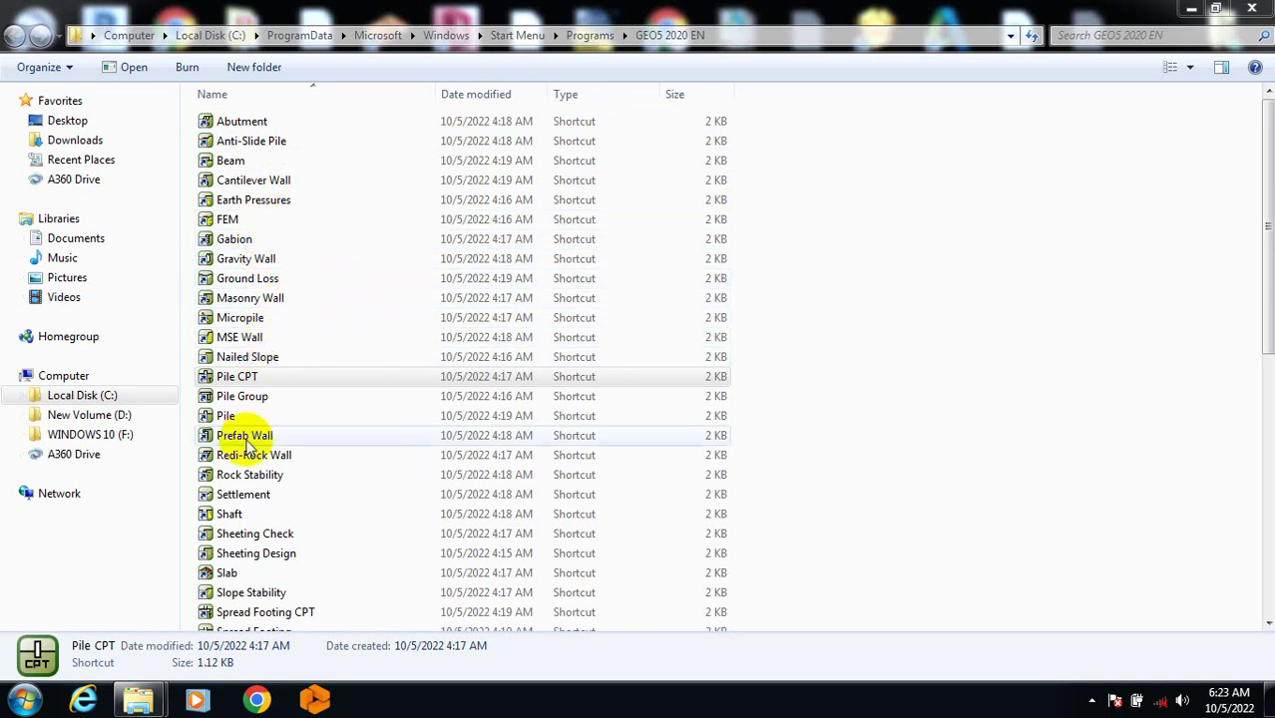
Launch Pile CPT from the GEO5 2020 EN program folder and dismiss the demo-version notice
drag(1269, 205, 1250, 275)
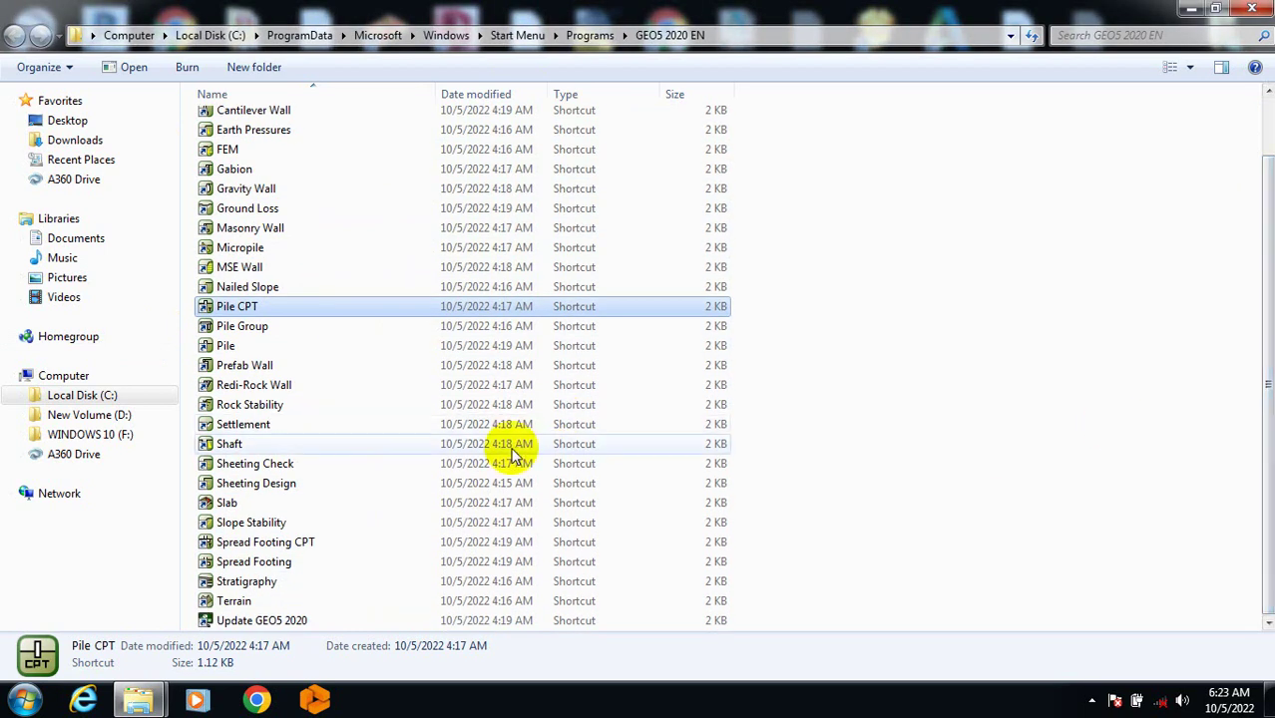
double_click(283, 308)
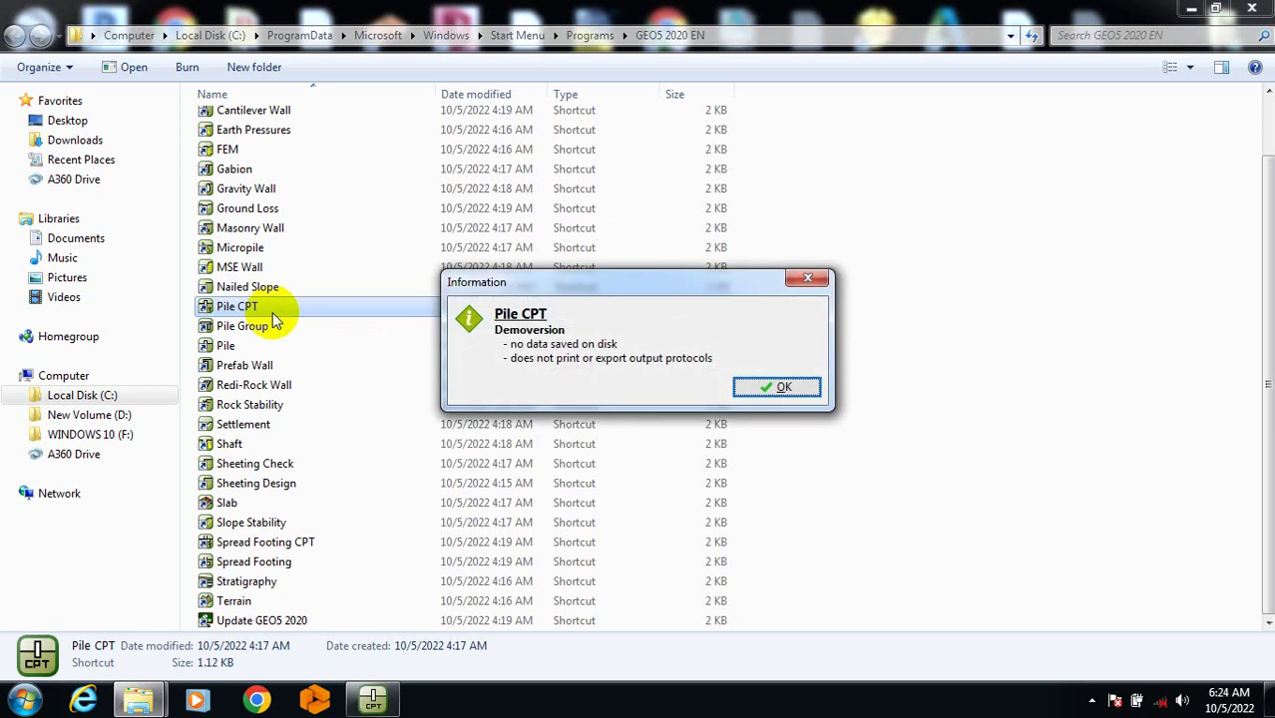
click(774, 389)
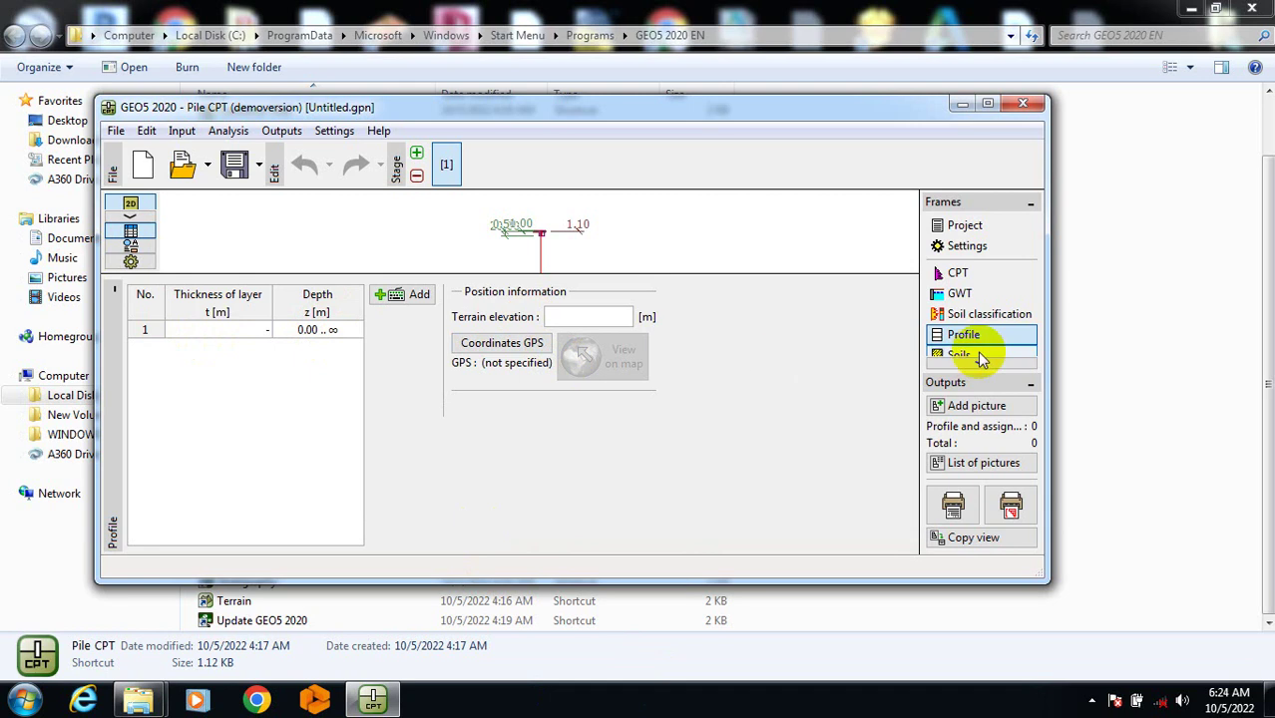
Try to open the soil classification, and view the project information instead
click(975, 317)
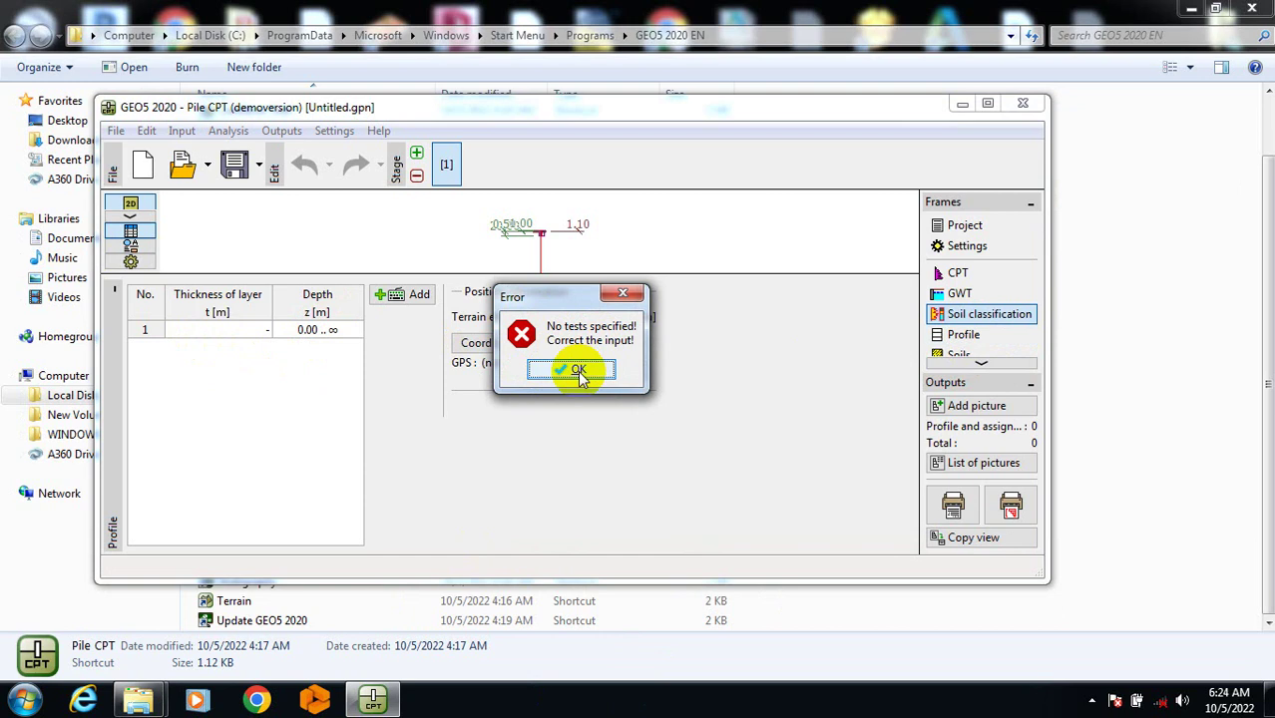
click(578, 371)
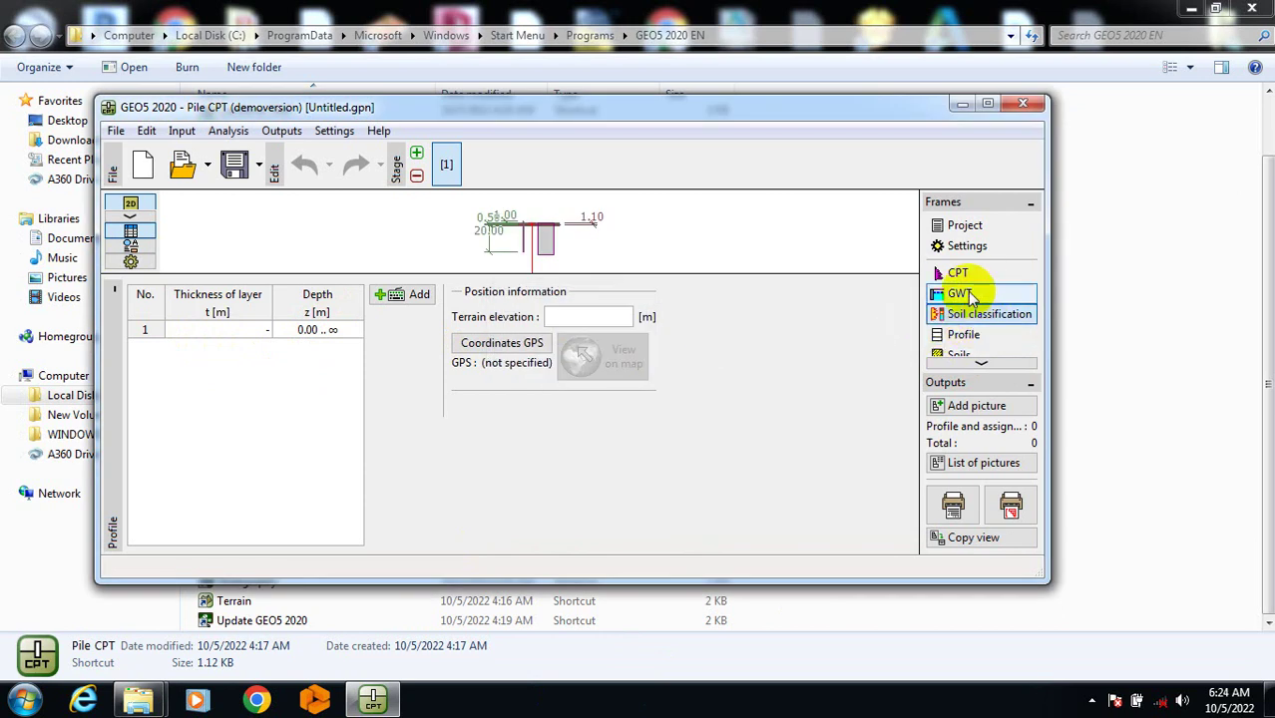
scroll(973, 284, down, 1)
scroll(973, 285, down, 3)
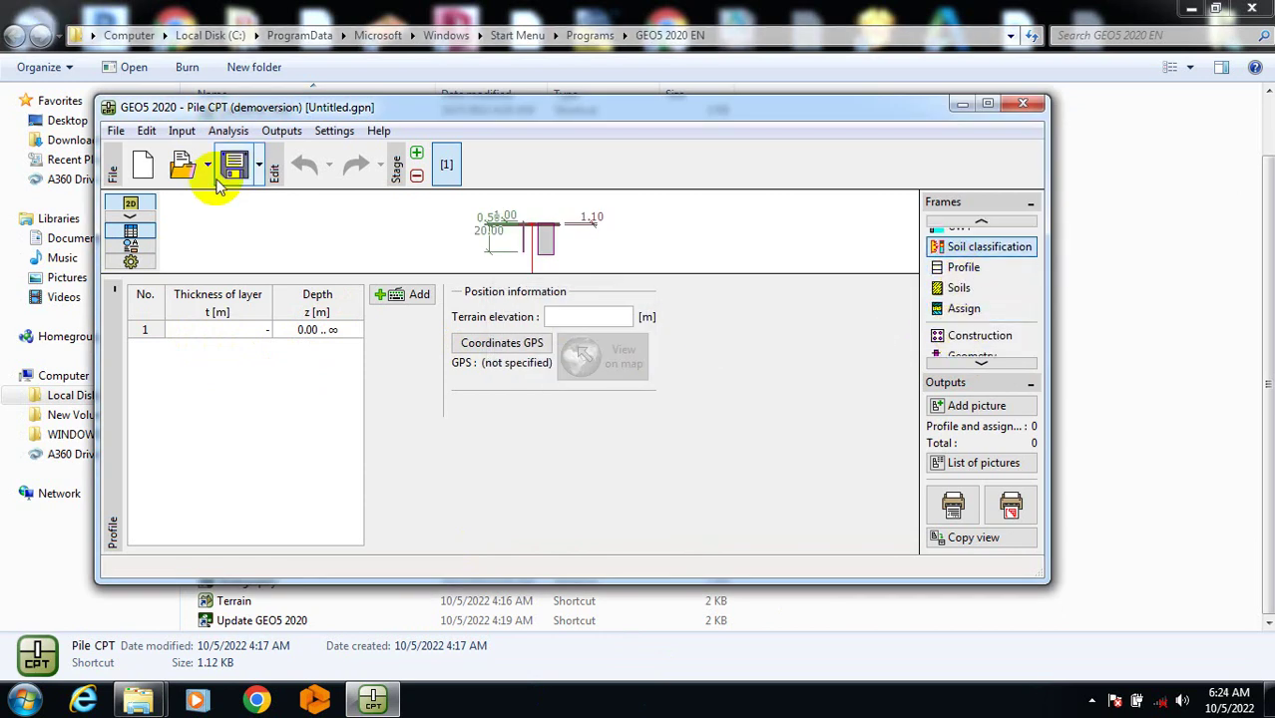
click(181, 133)
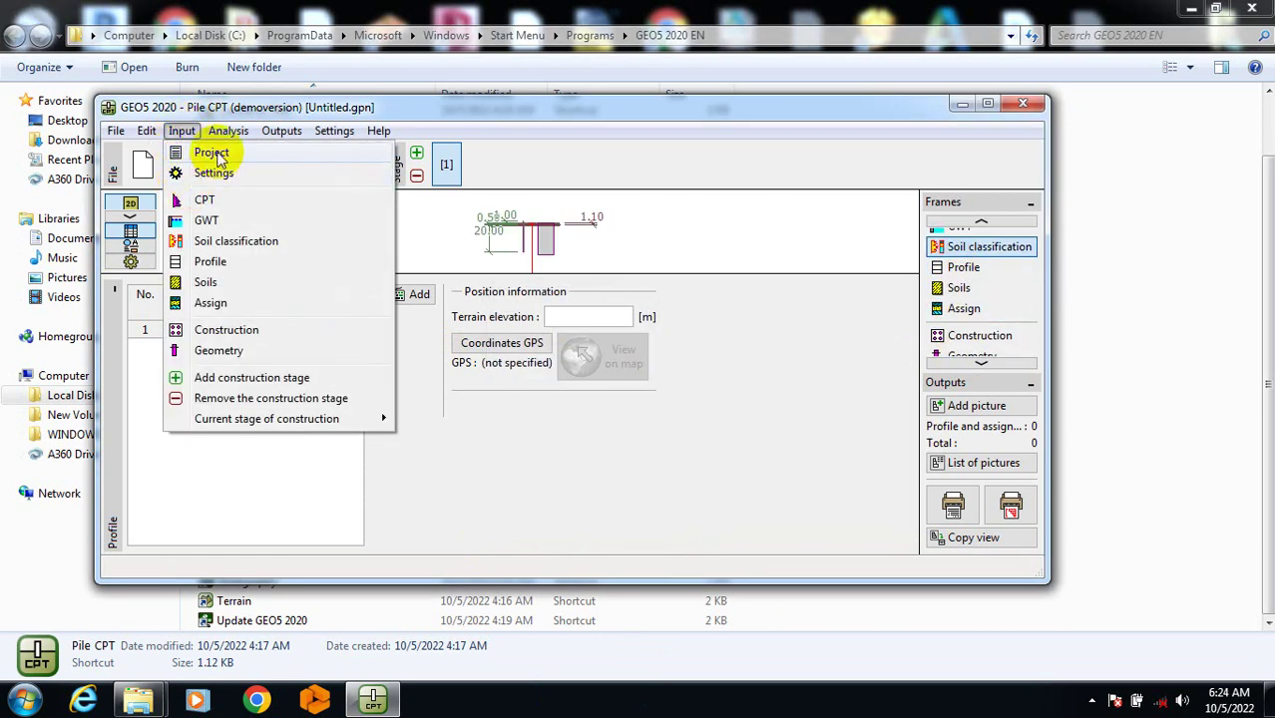
click(212, 153)
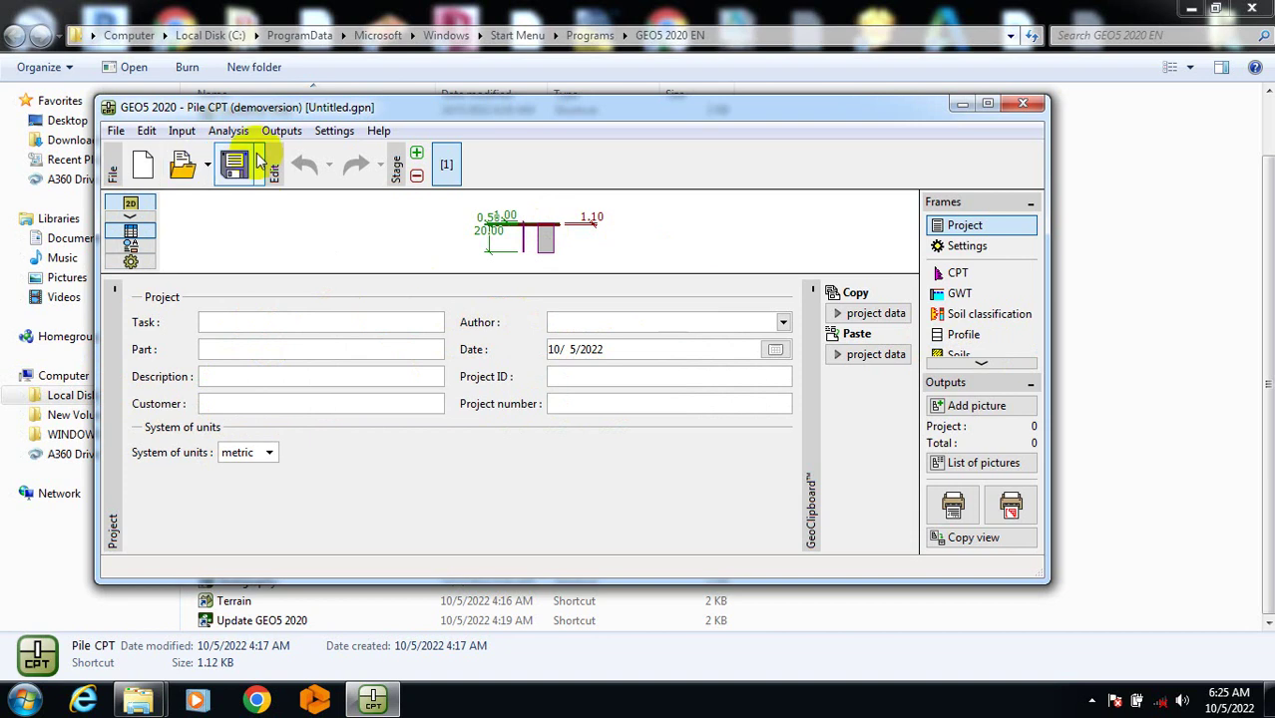
Try to add a new soil with its name and basic data left blank
click(180, 131)
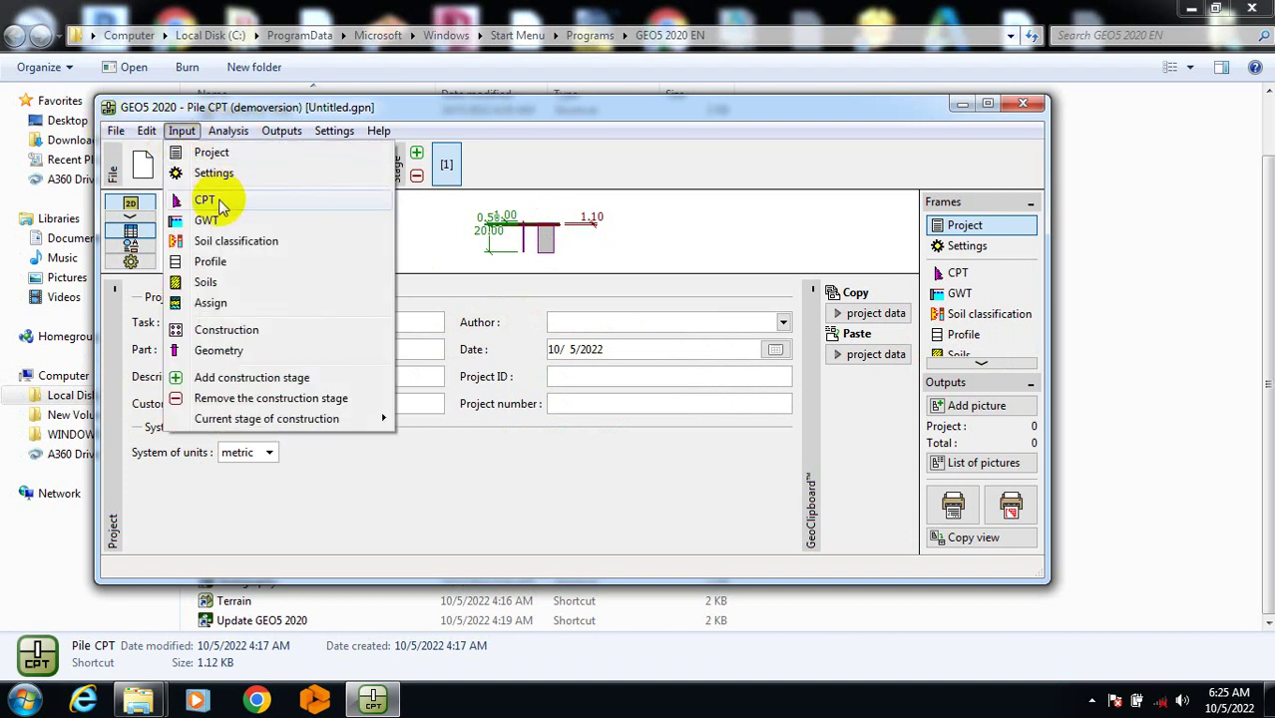
click(271, 283)
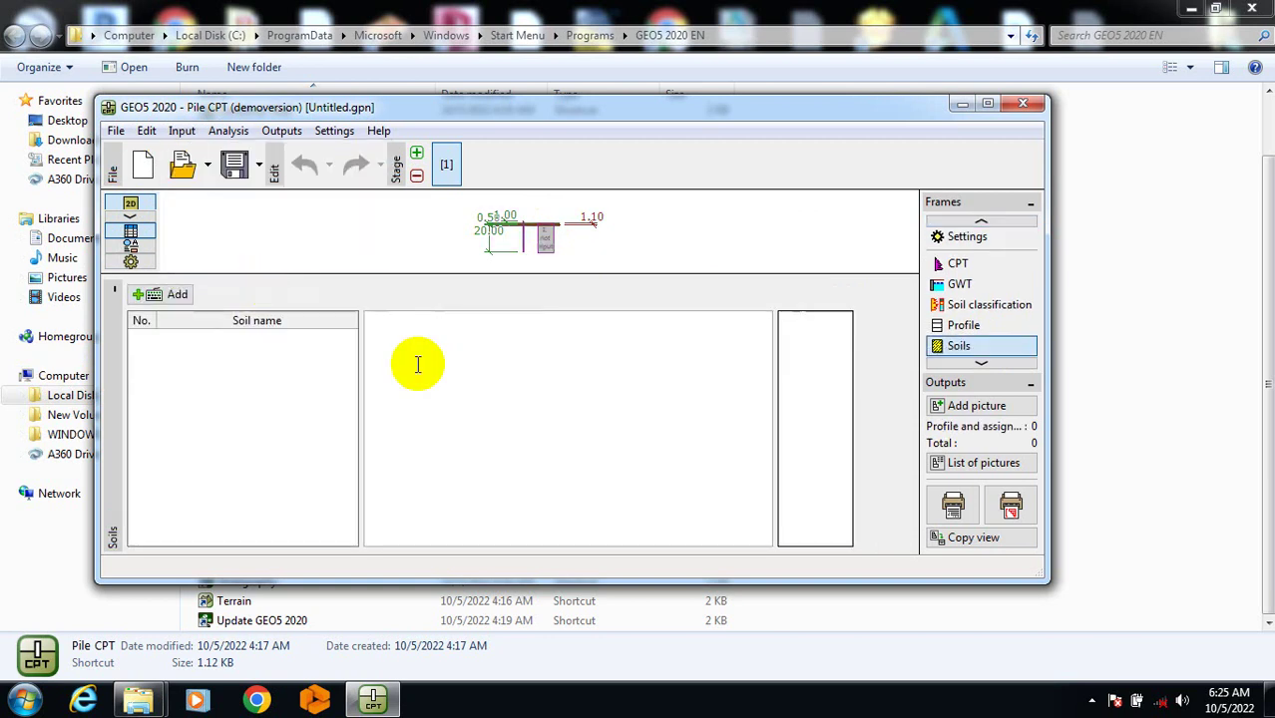
click(169, 299)
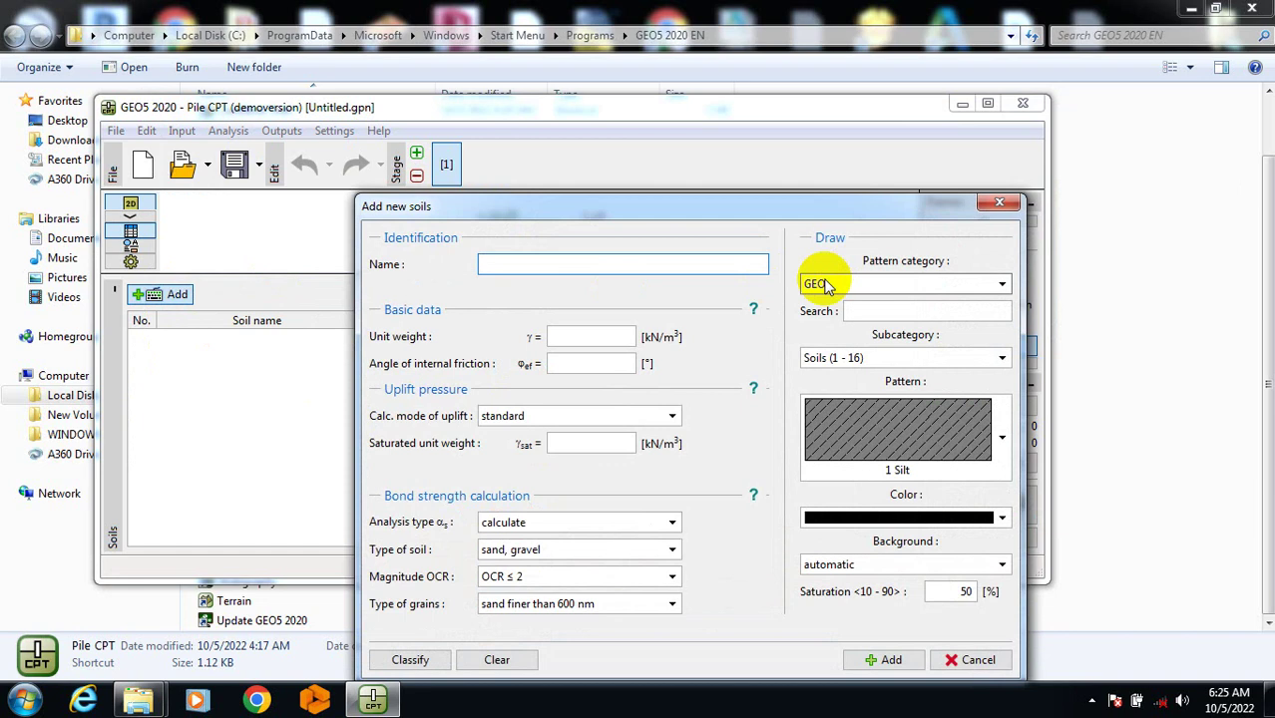
click(610, 266)
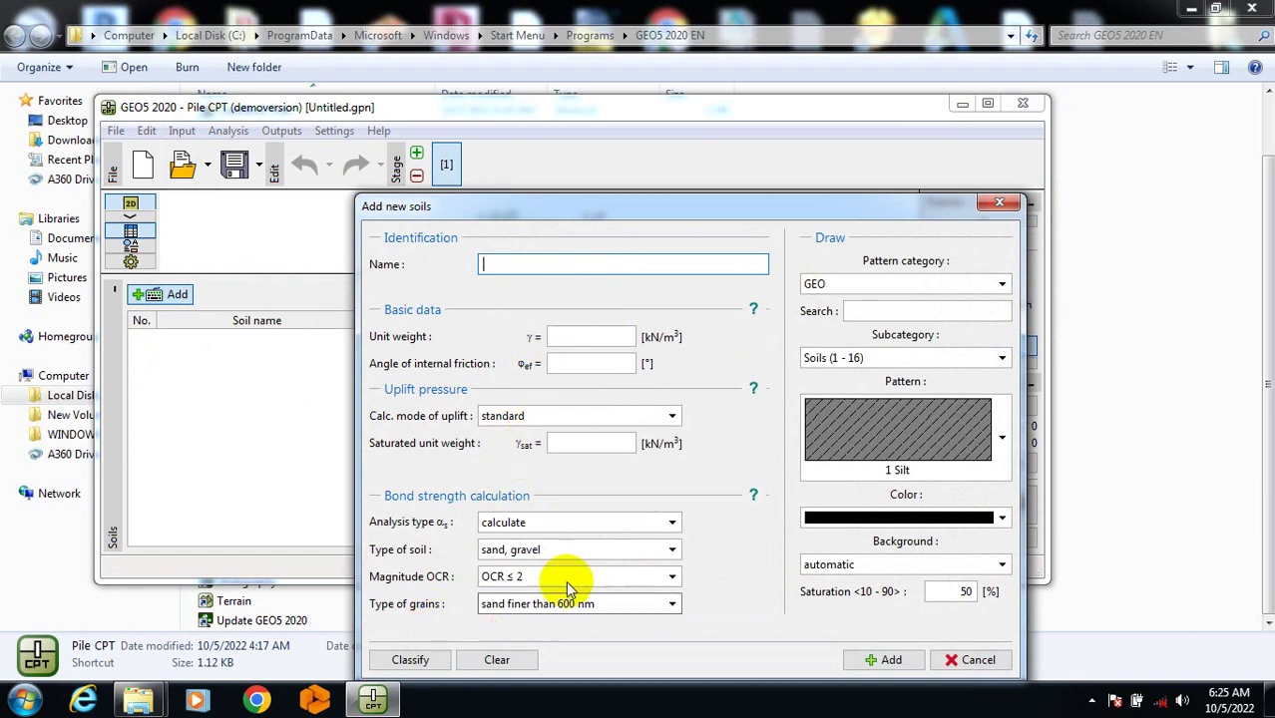
click(868, 661)
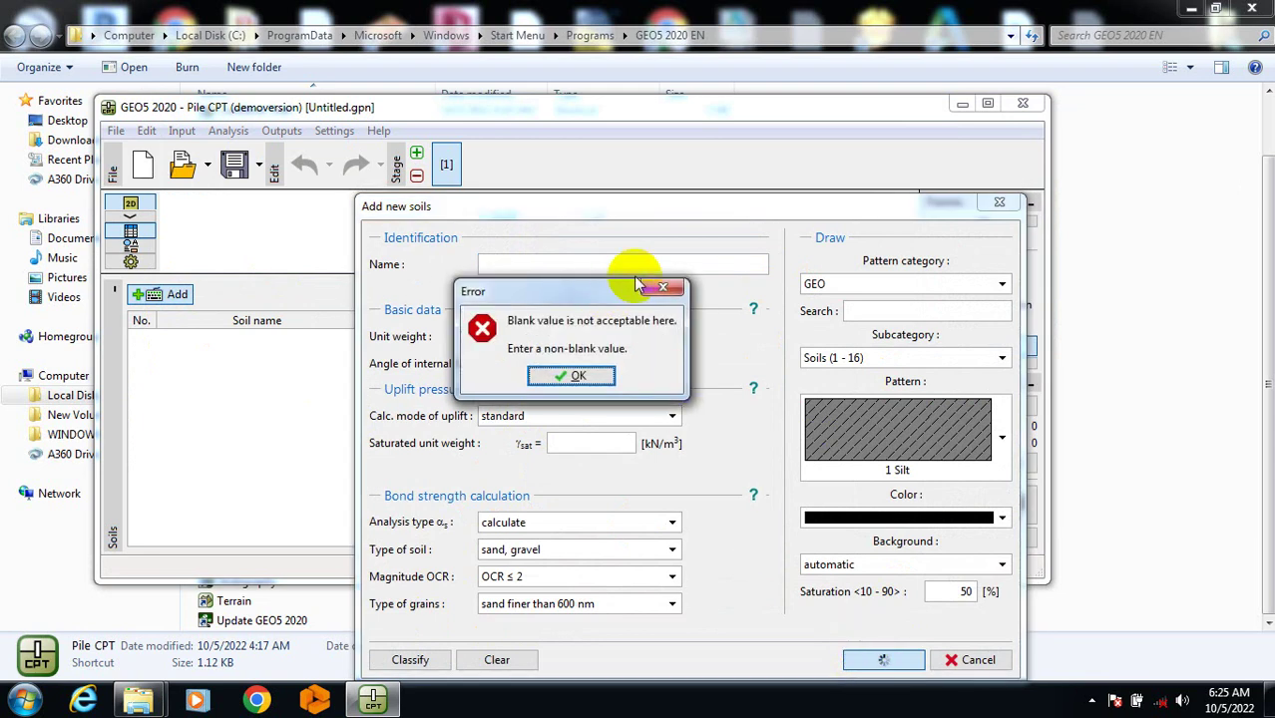
click(684, 289)
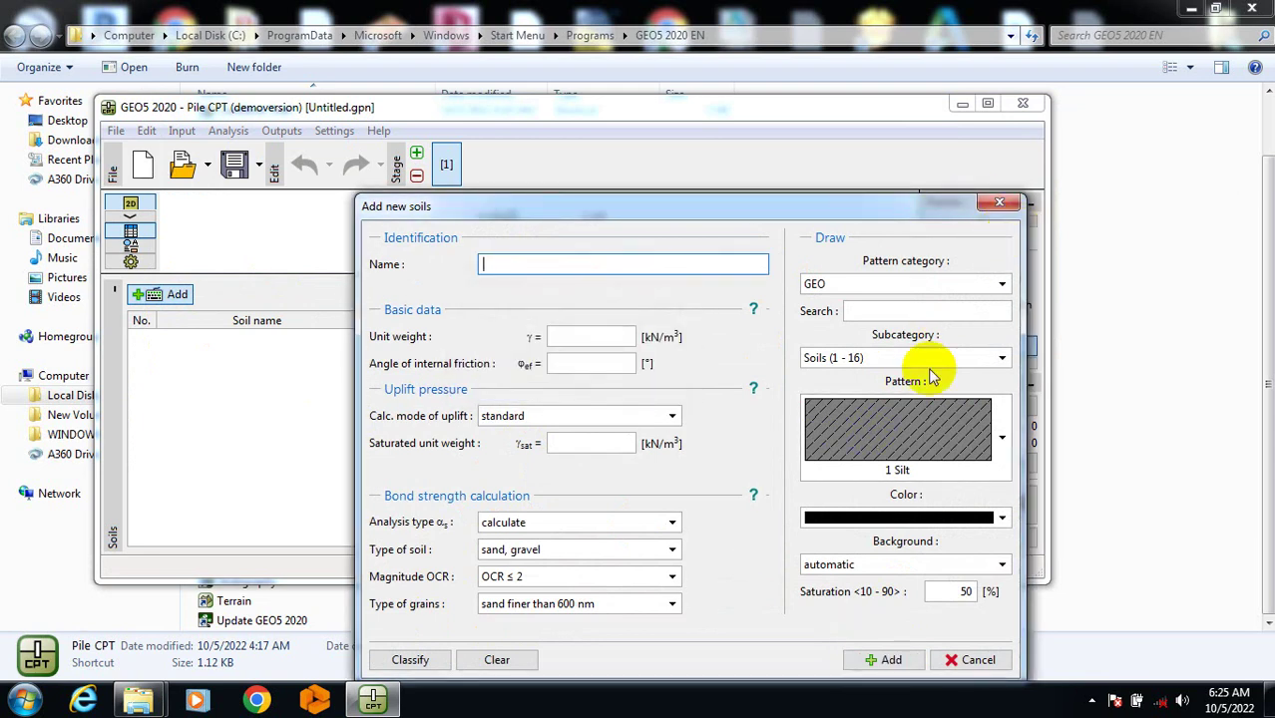
Look through the pattern categories and subcategories offered for the new soil, and cancel adding it
click(964, 290)
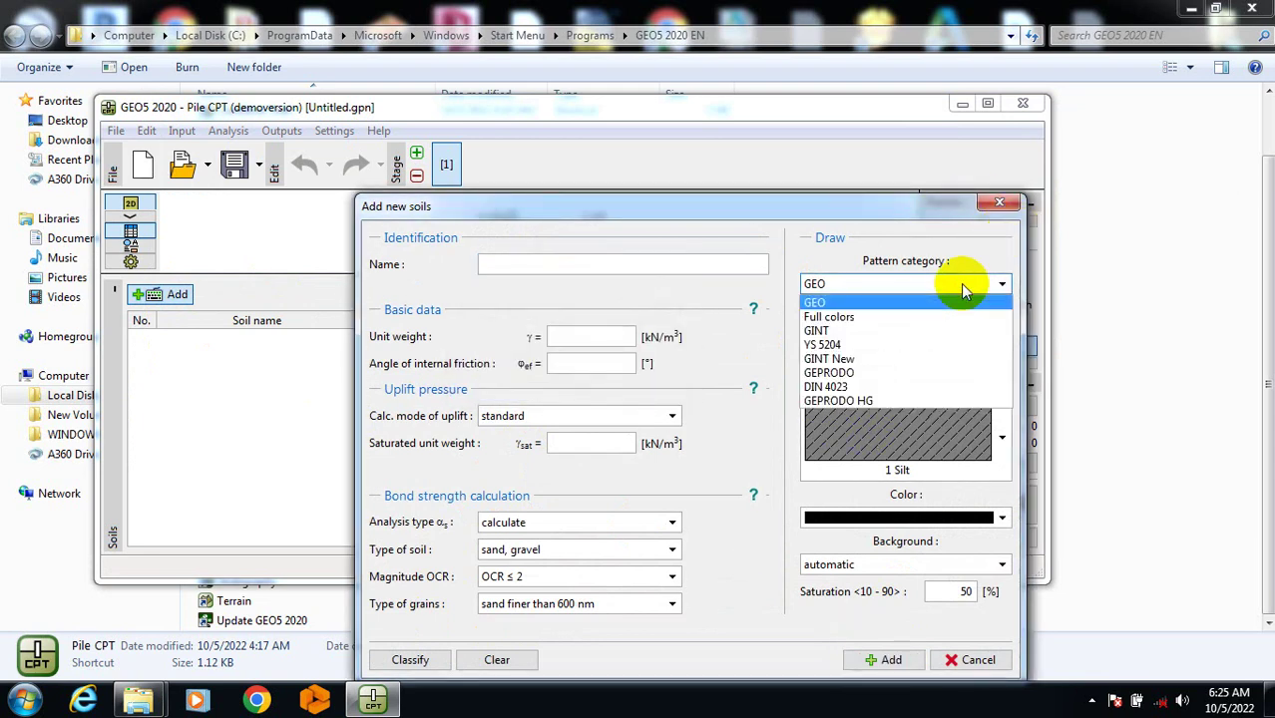
click(960, 284)
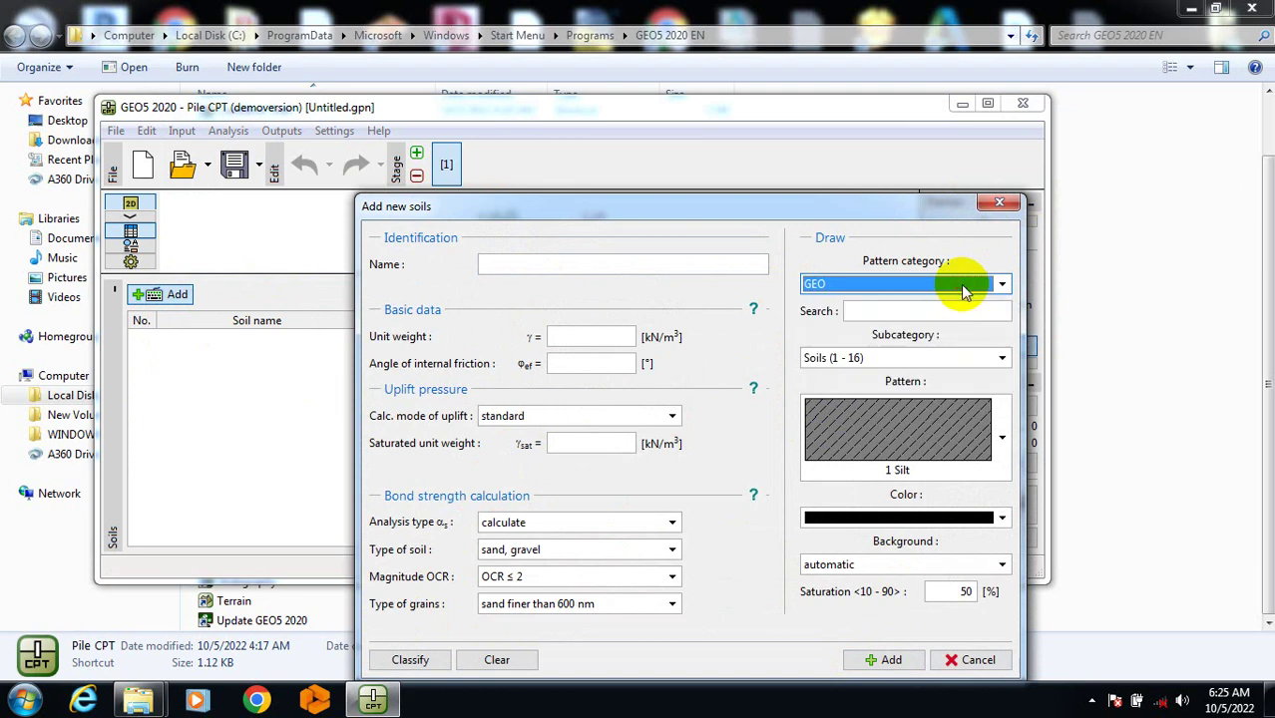
click(998, 358)
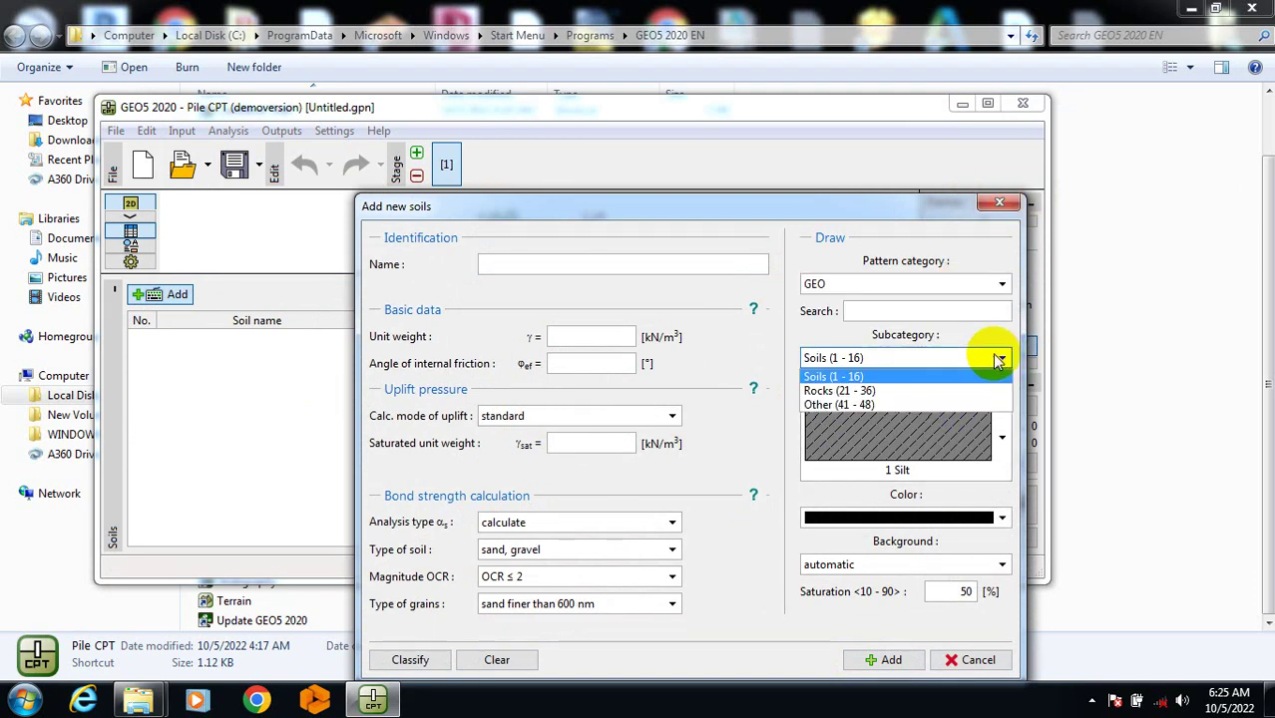
click(998, 358)
click(976, 358)
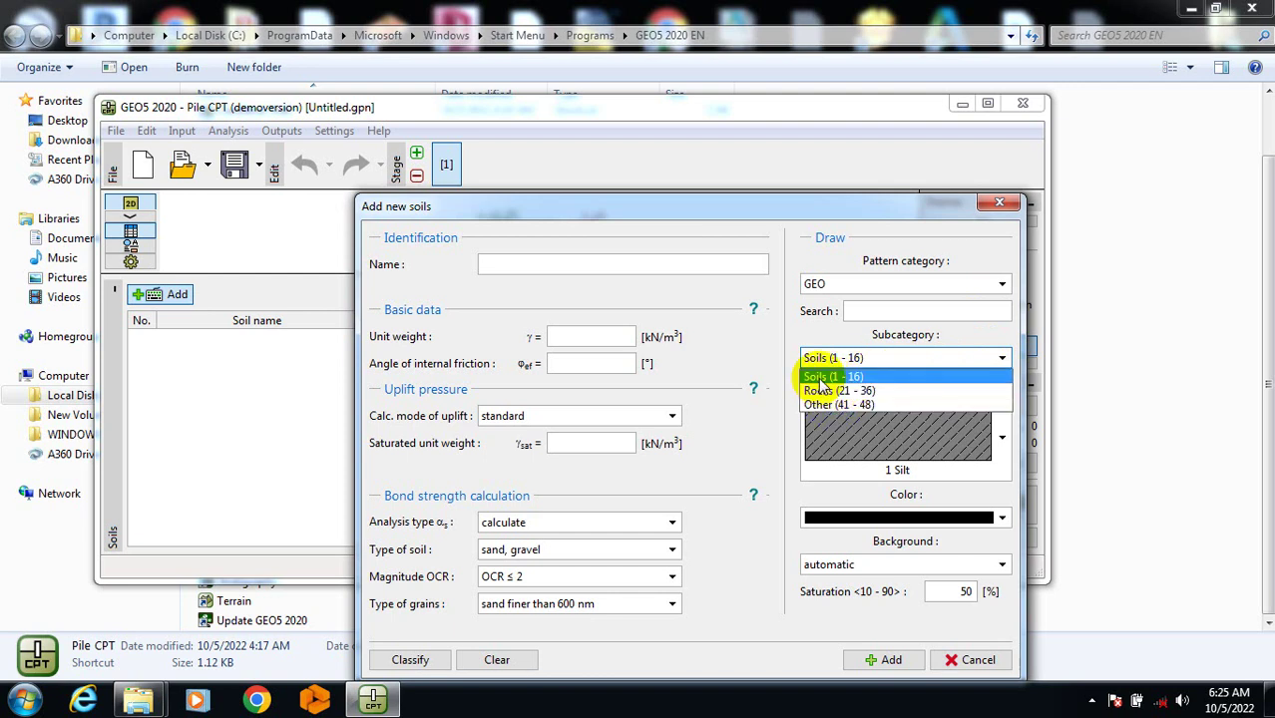
click(920, 377)
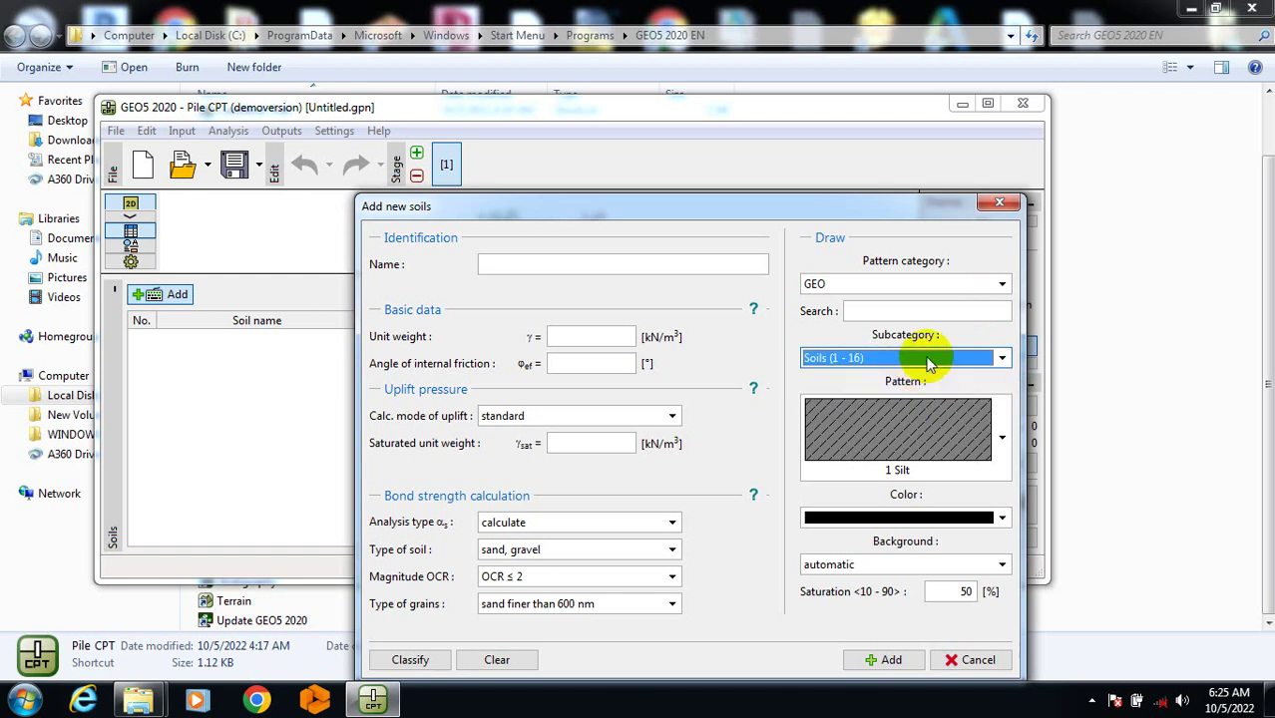
key(Escape)
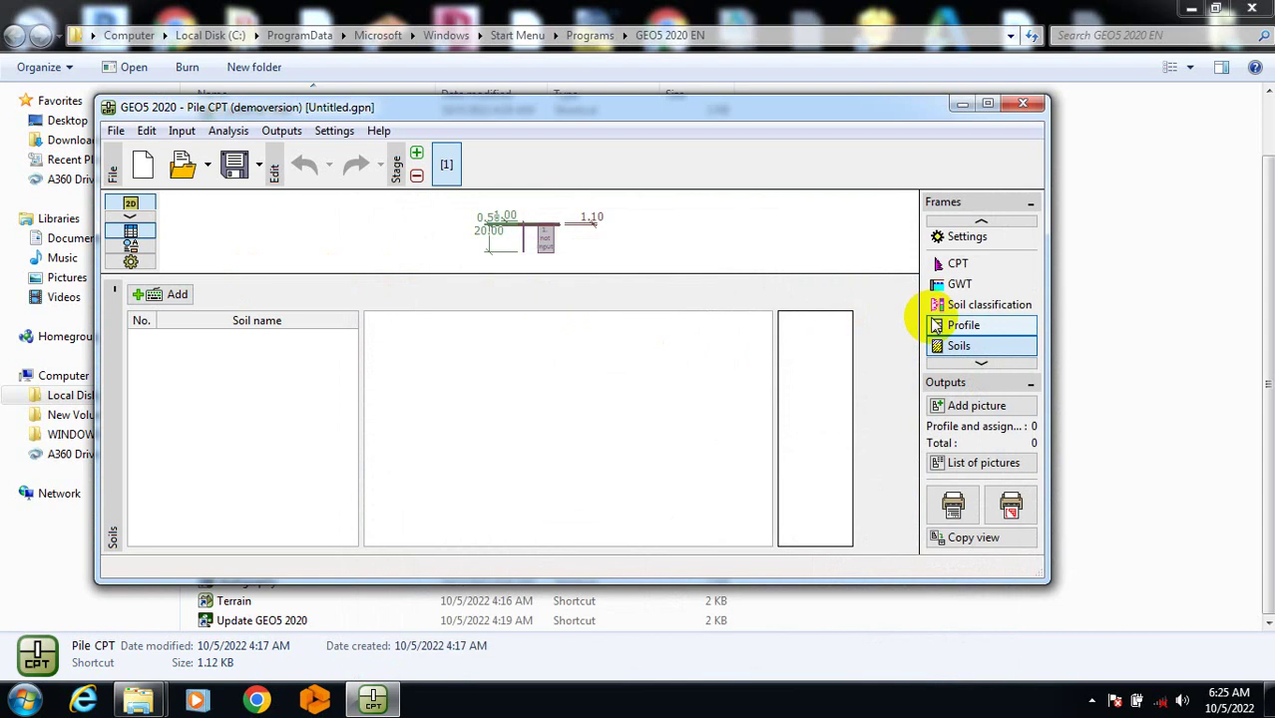
Open the Demo01 example file from the GEO5 2020 Examples folder
click(182, 166)
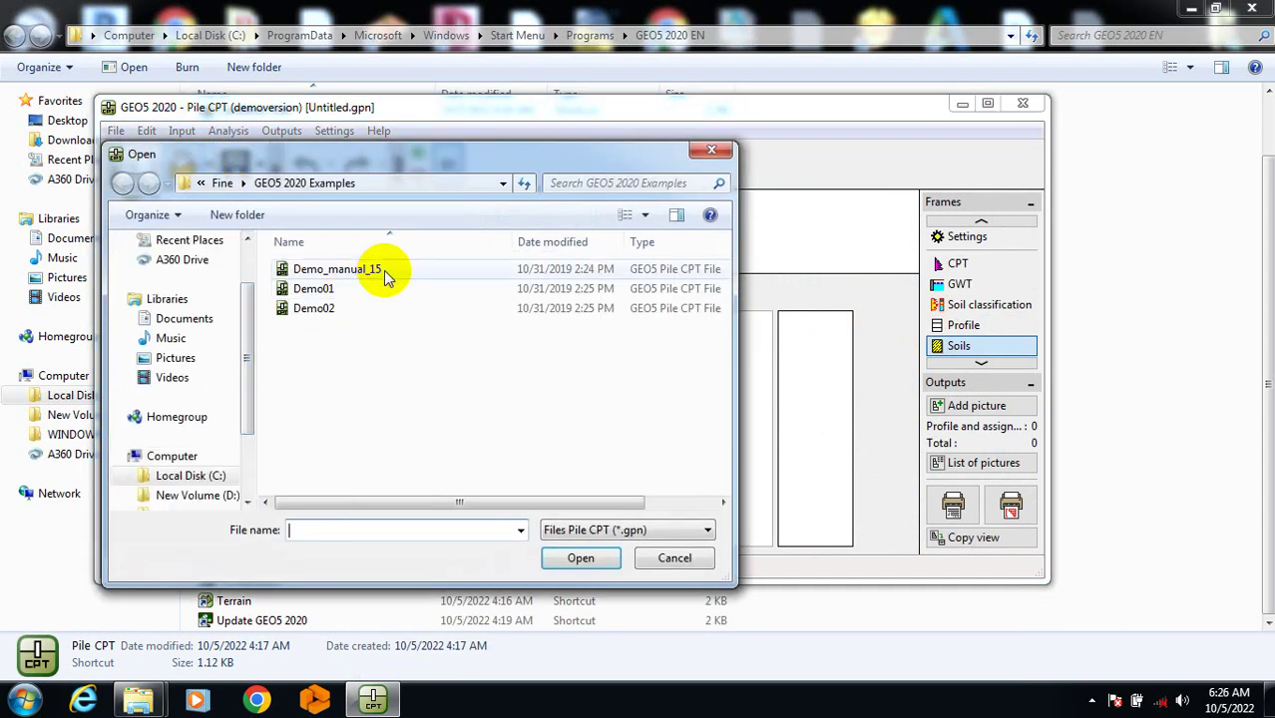
click(371, 288)
click(569, 557)
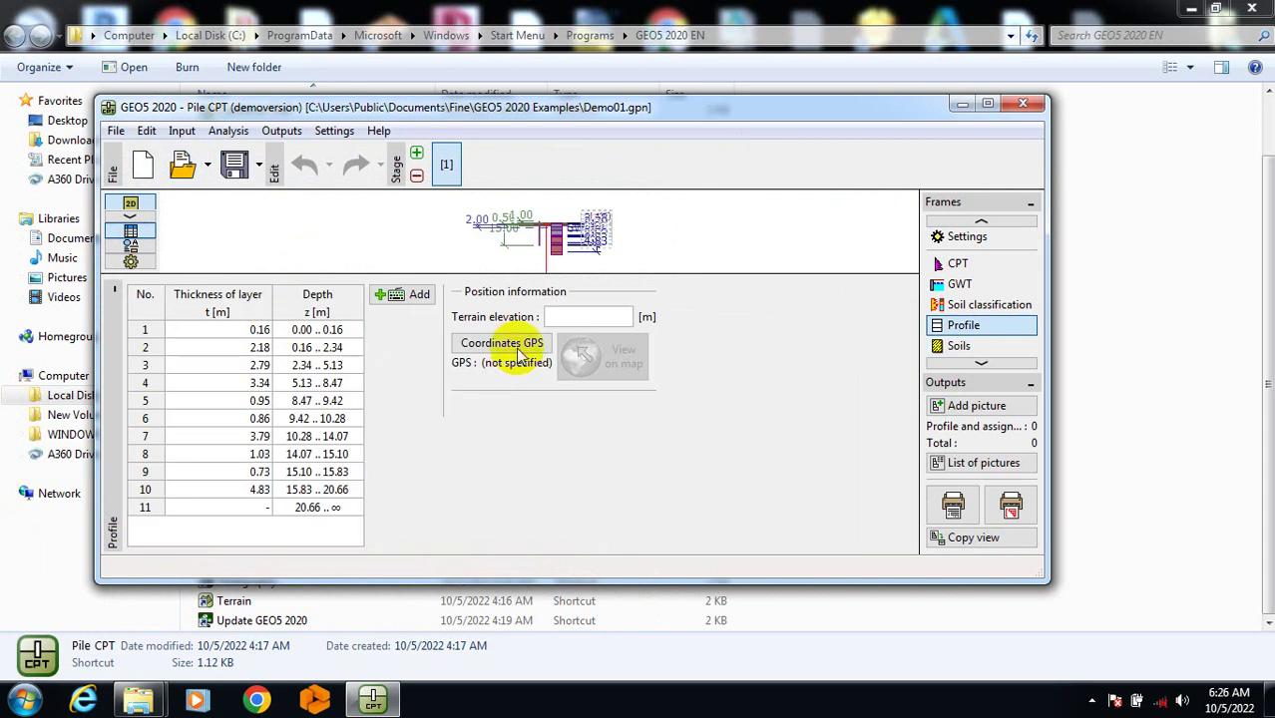
Review the properties of the soils Sensitive fines, Organic material, Clay and Silty clay to clay
click(963, 346)
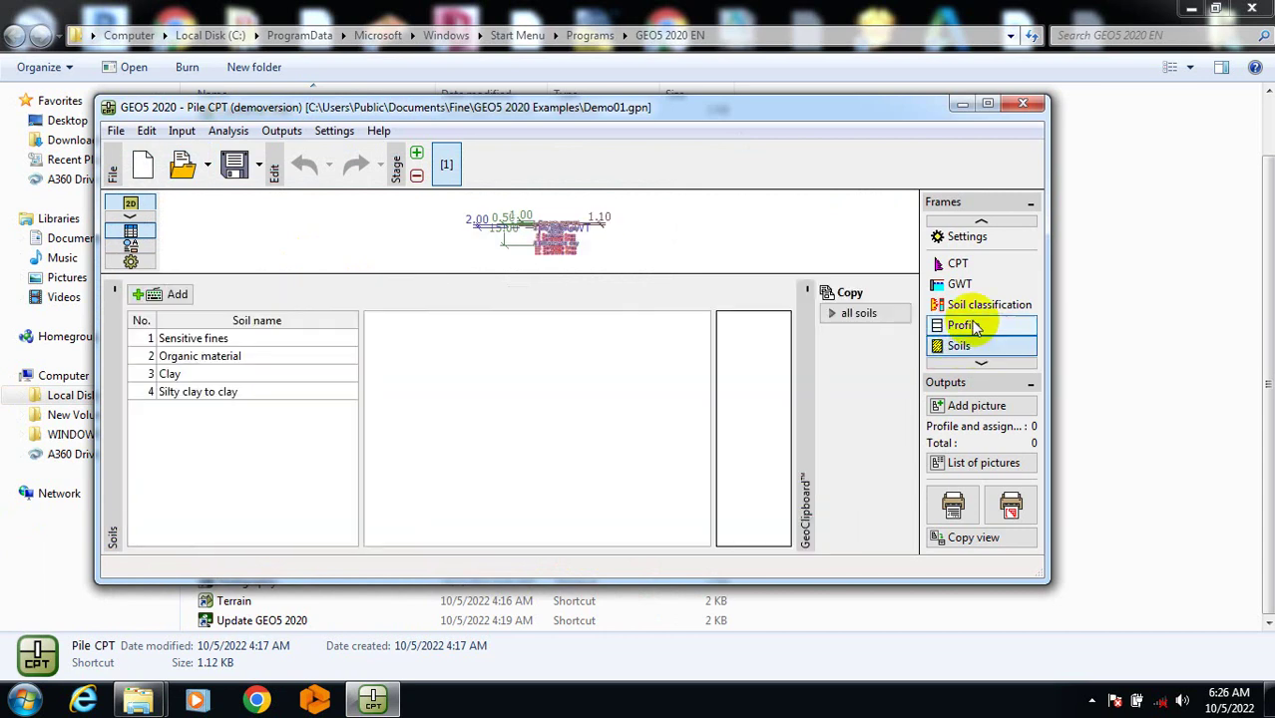
click(190, 338)
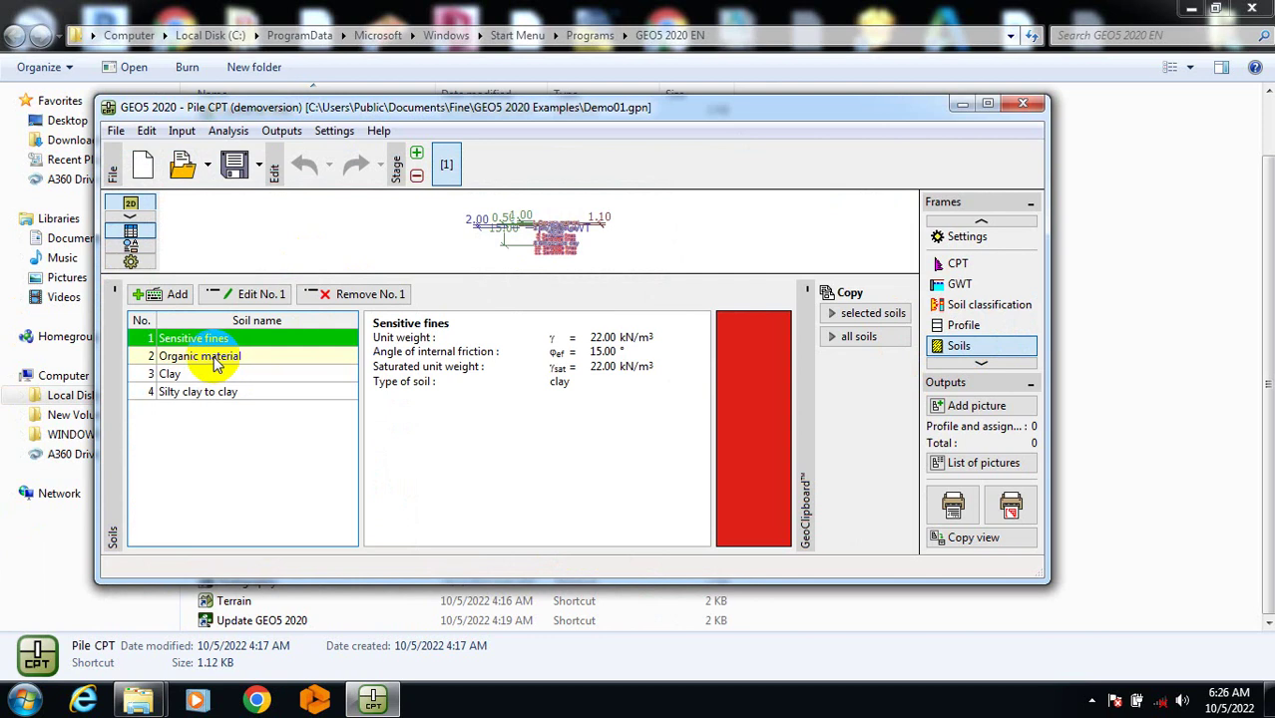
click(209, 359)
click(178, 375)
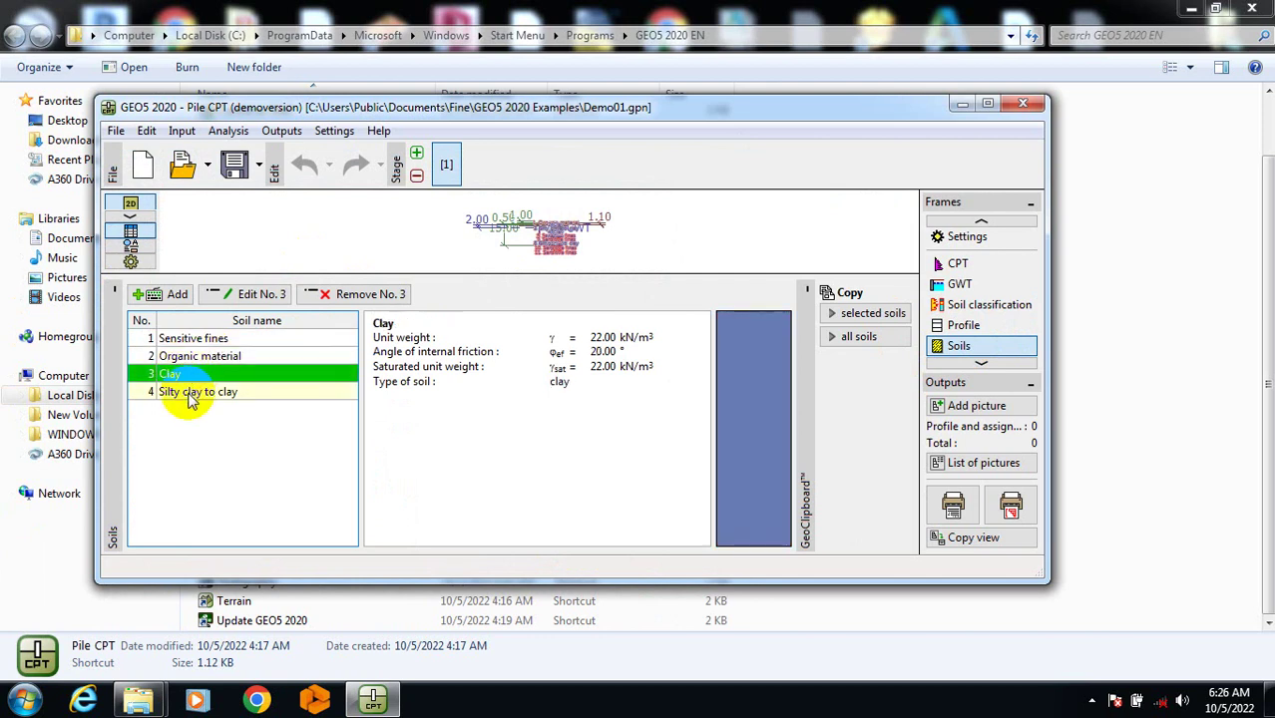
click(192, 394)
click(198, 375)
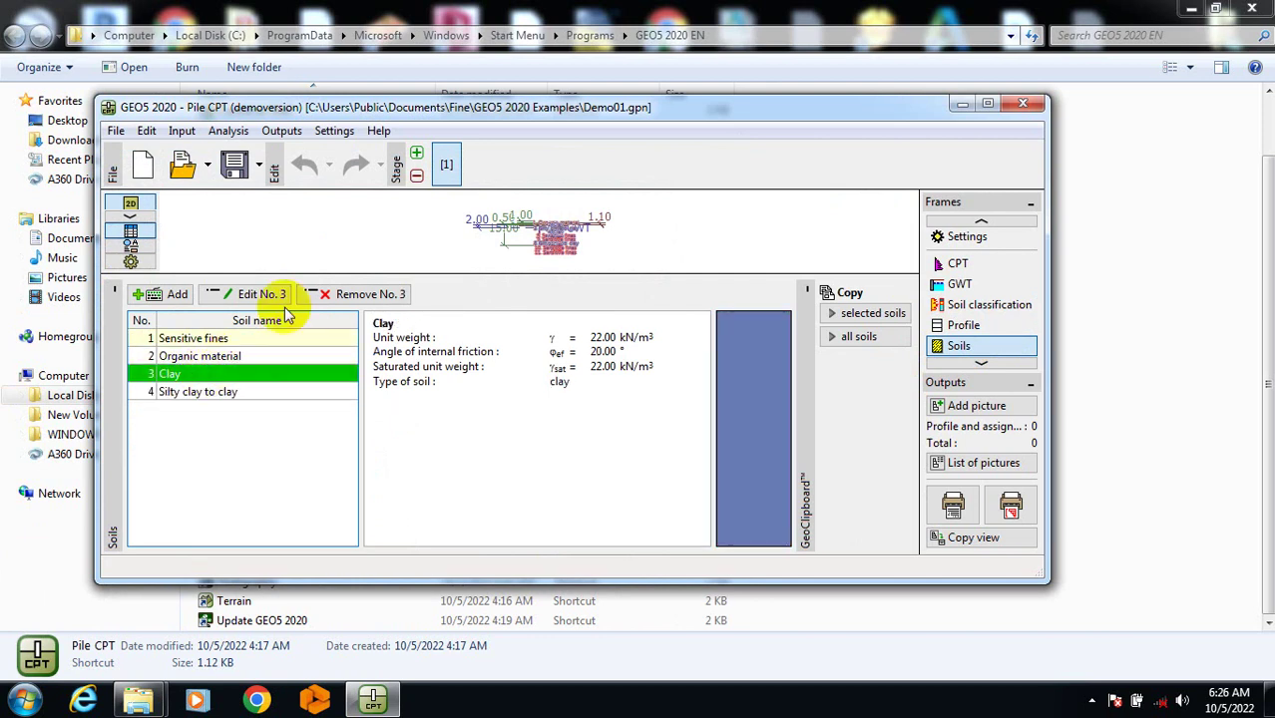
Open the pile geometry settings and examine the available pile cross-sections and pile types, keeping circular and steel driven
click(980, 364)
click(978, 364)
click(976, 365)
click(974, 365)
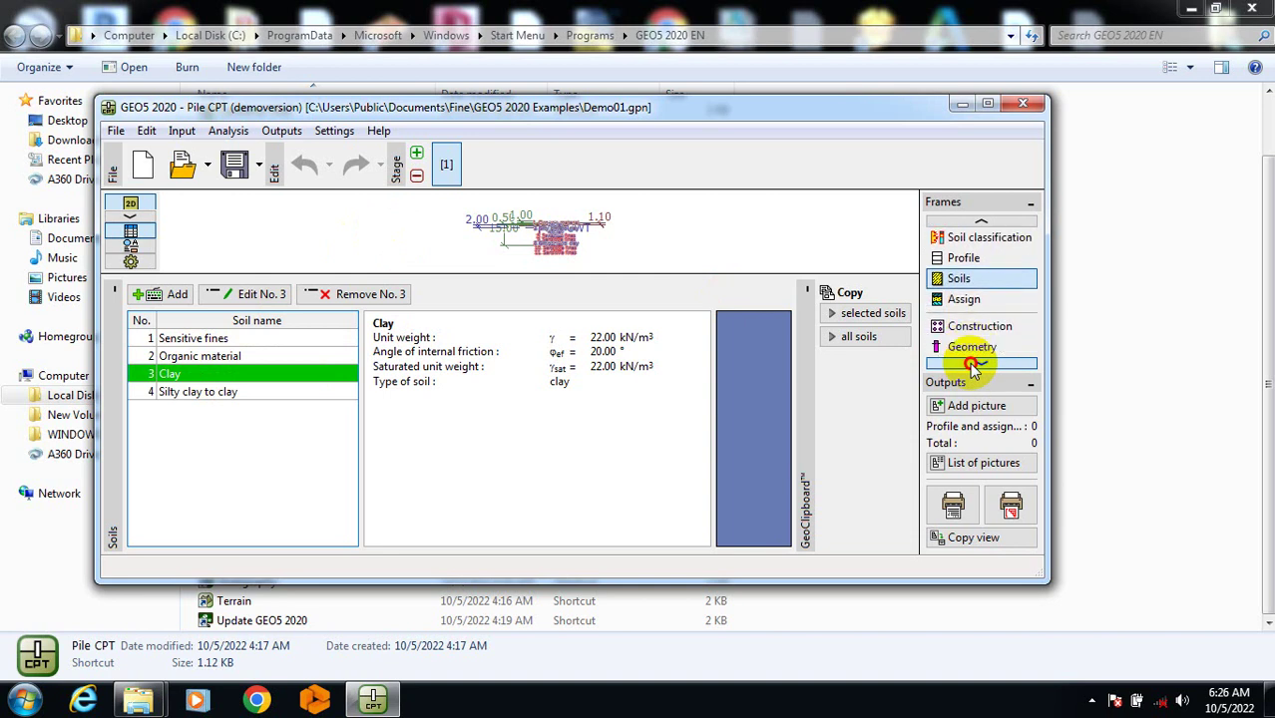
click(974, 365)
click(974, 365)
click(959, 317)
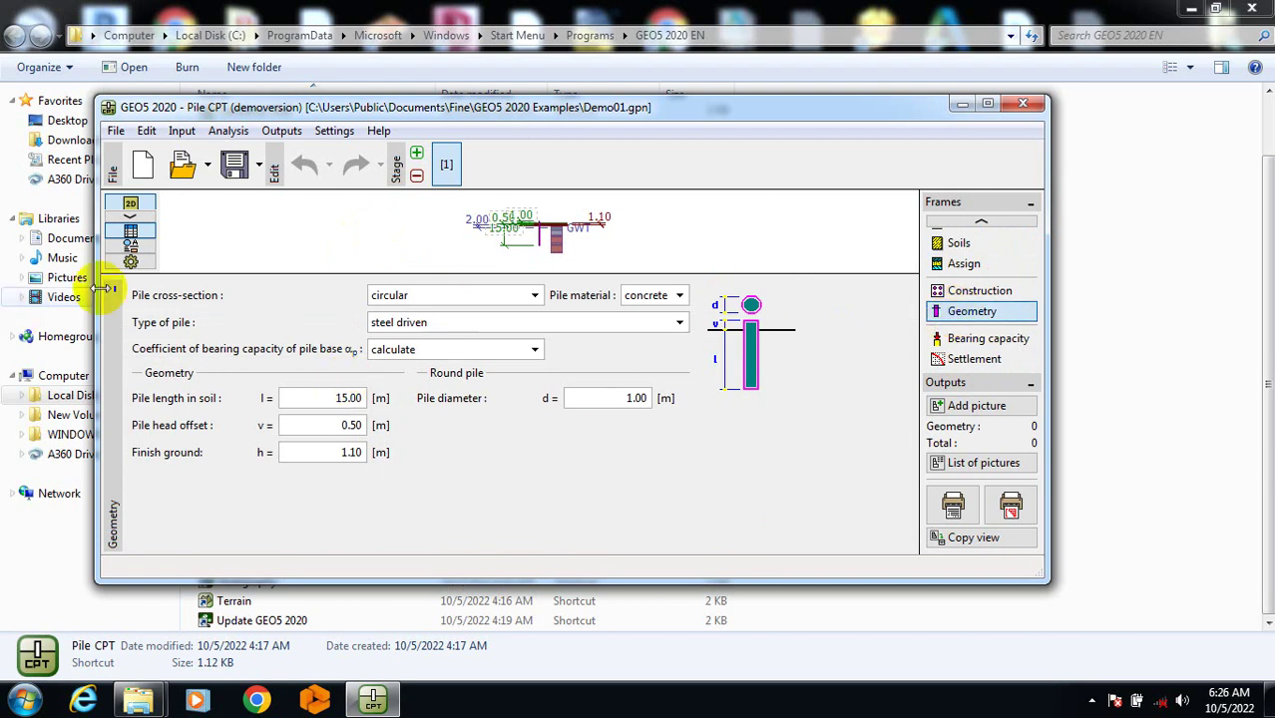
click(461, 296)
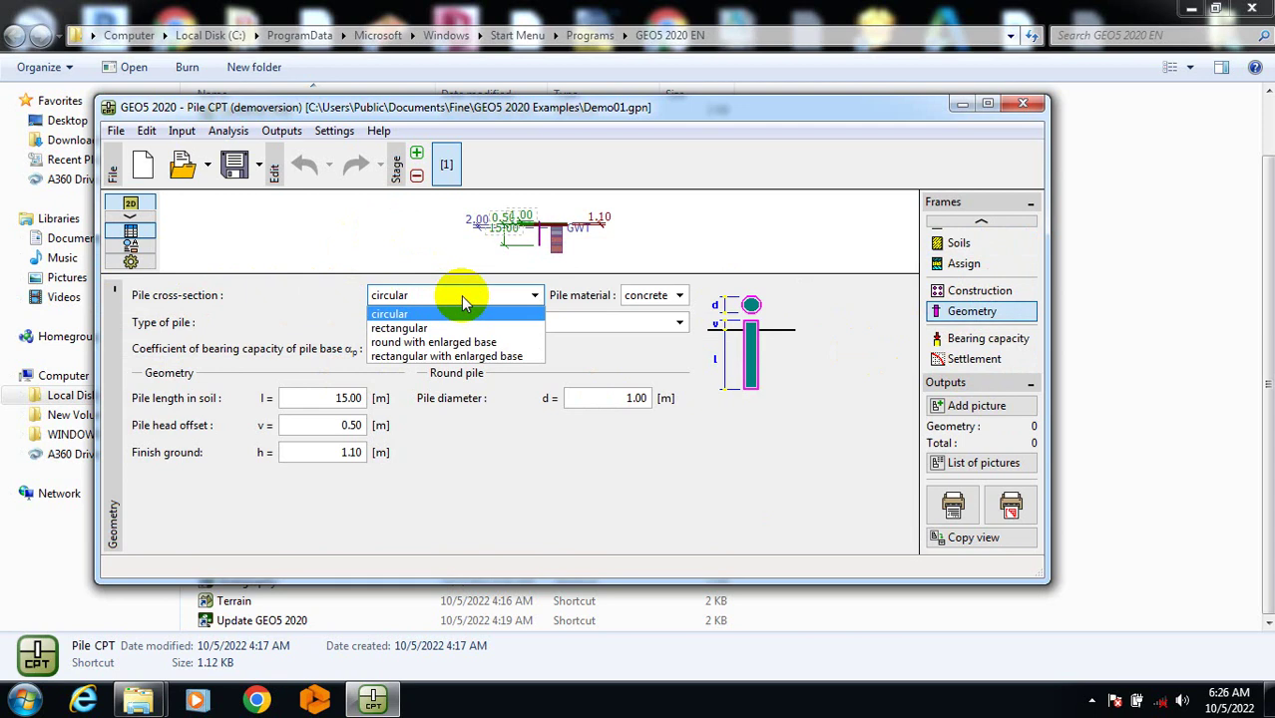
click(461, 295)
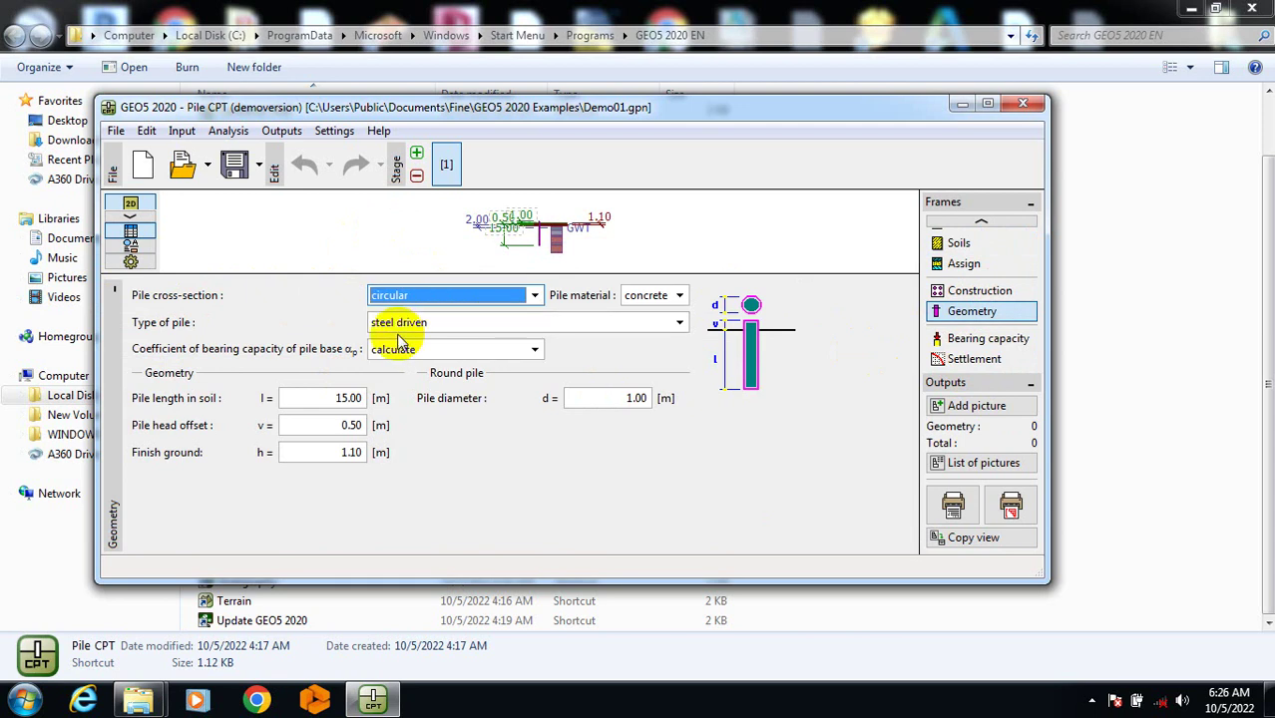
click(467, 324)
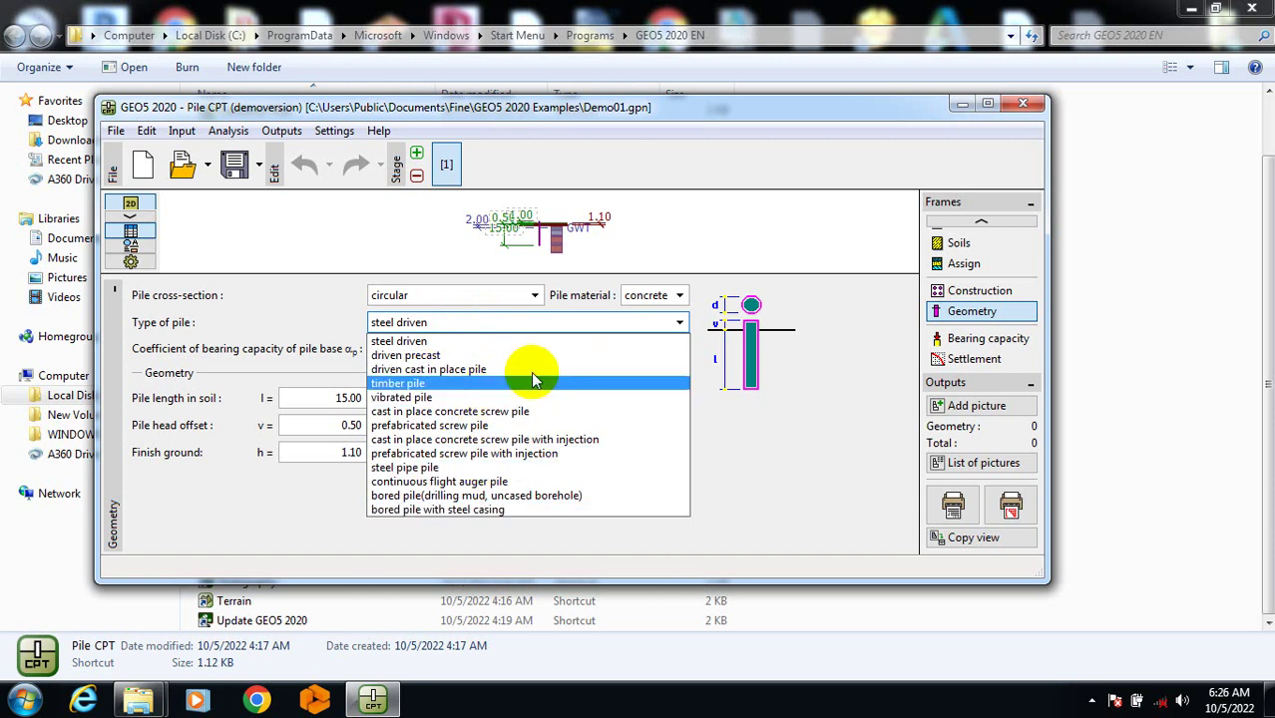
click(718, 329)
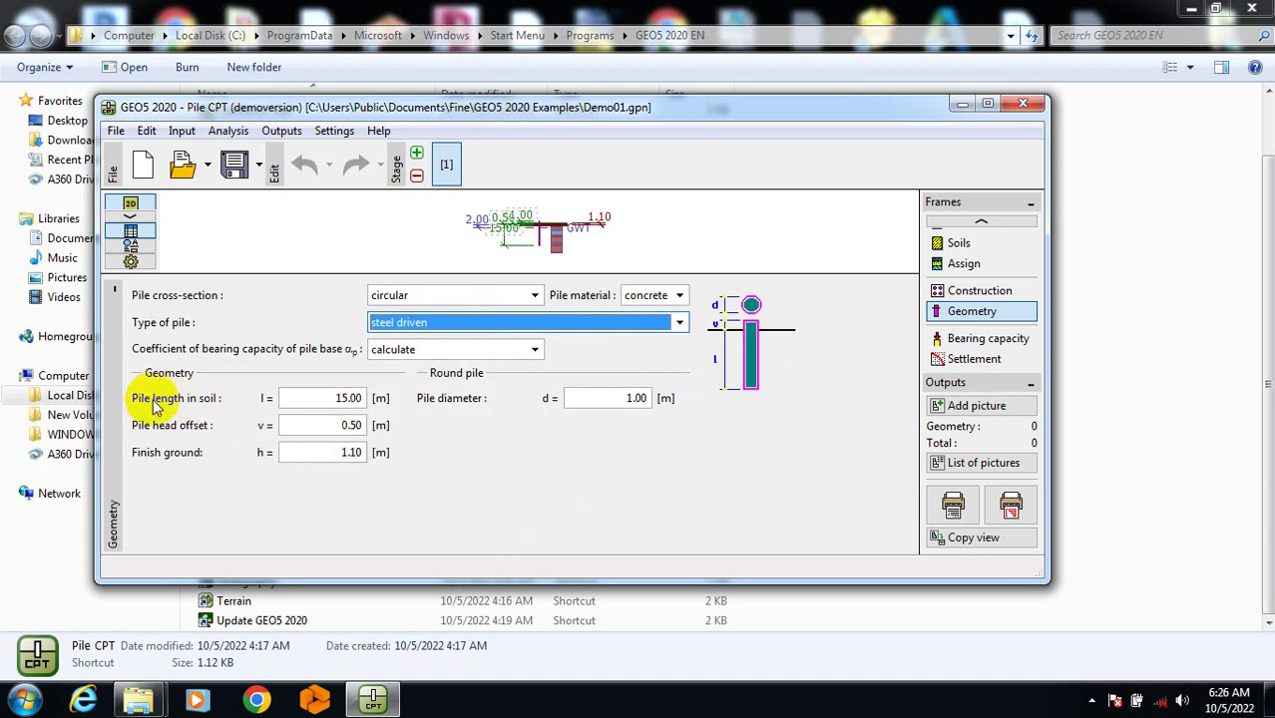
Set the pile length in soil to 20 m and run the vertical bearing capacity check
click(345, 398)
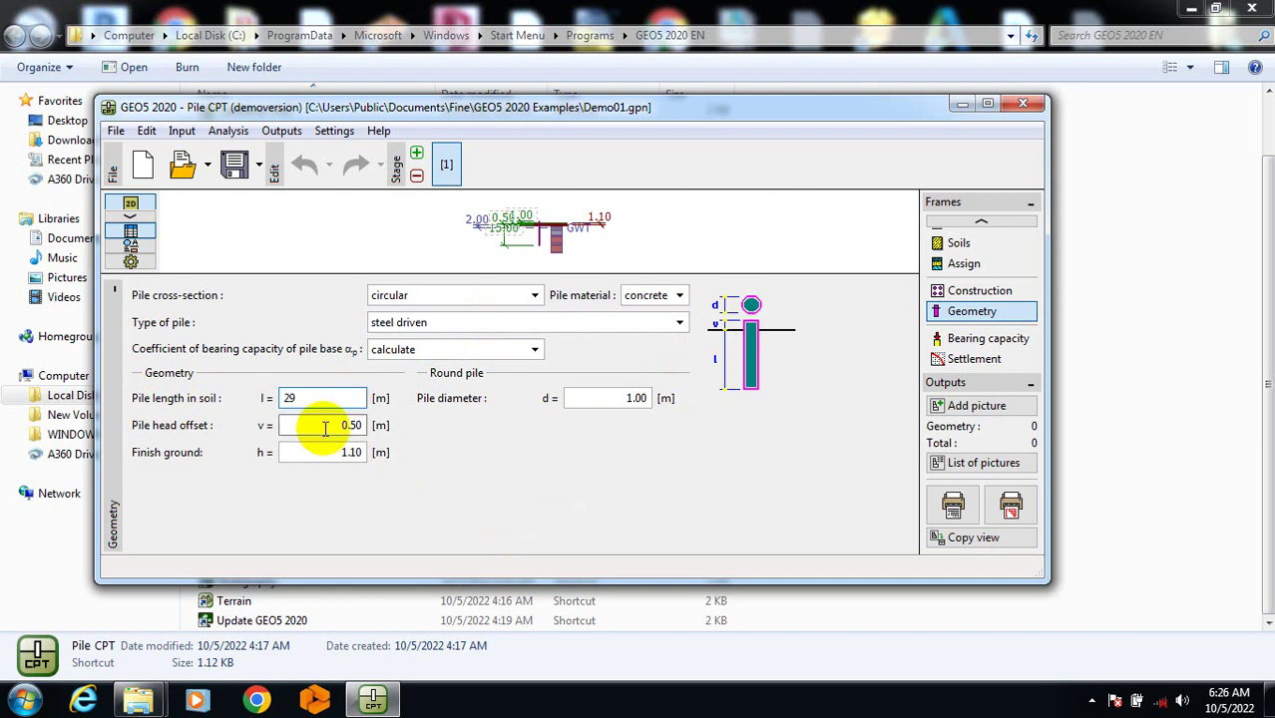
key(BackSpace)
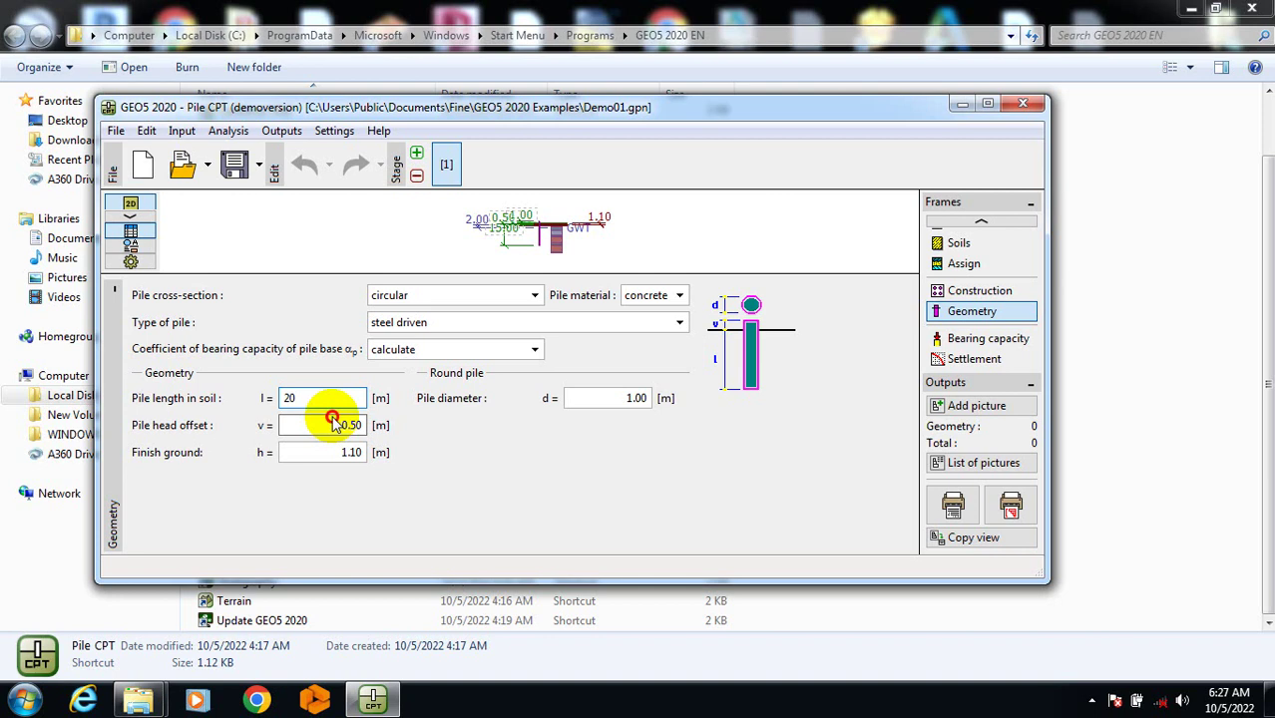
click(340, 425)
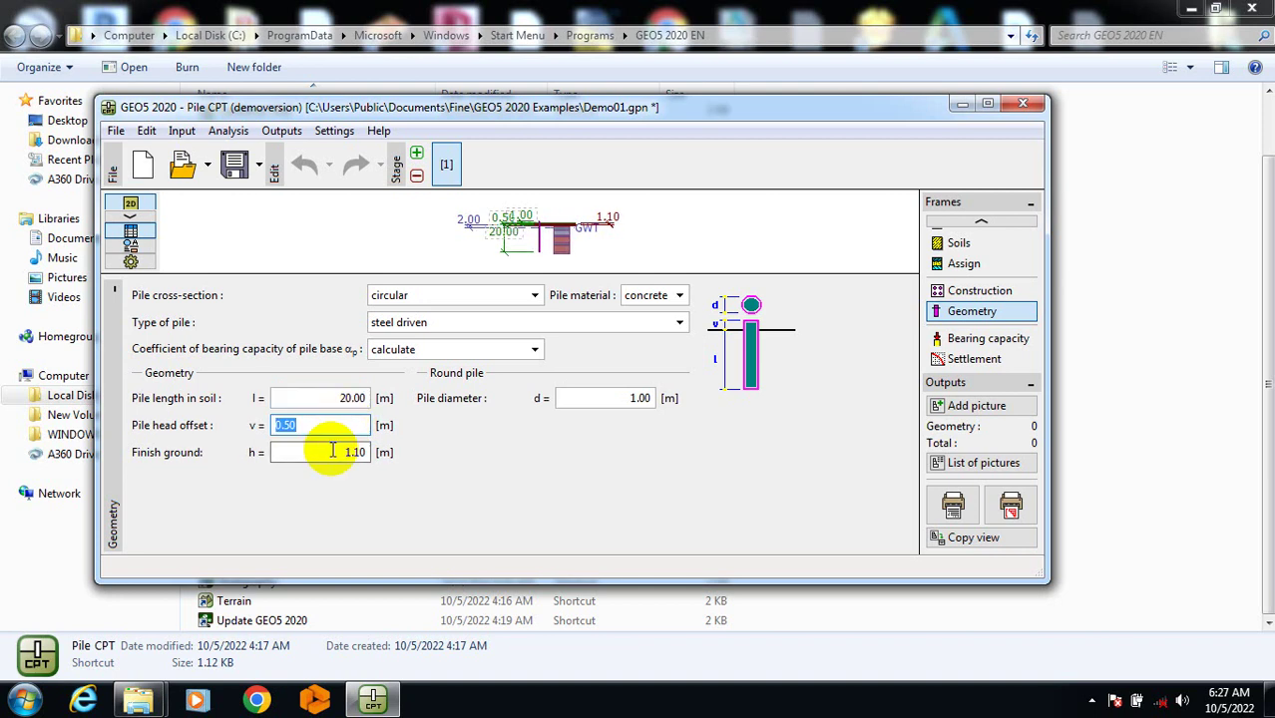
click(321, 455)
double_click(336, 453)
click(339, 455)
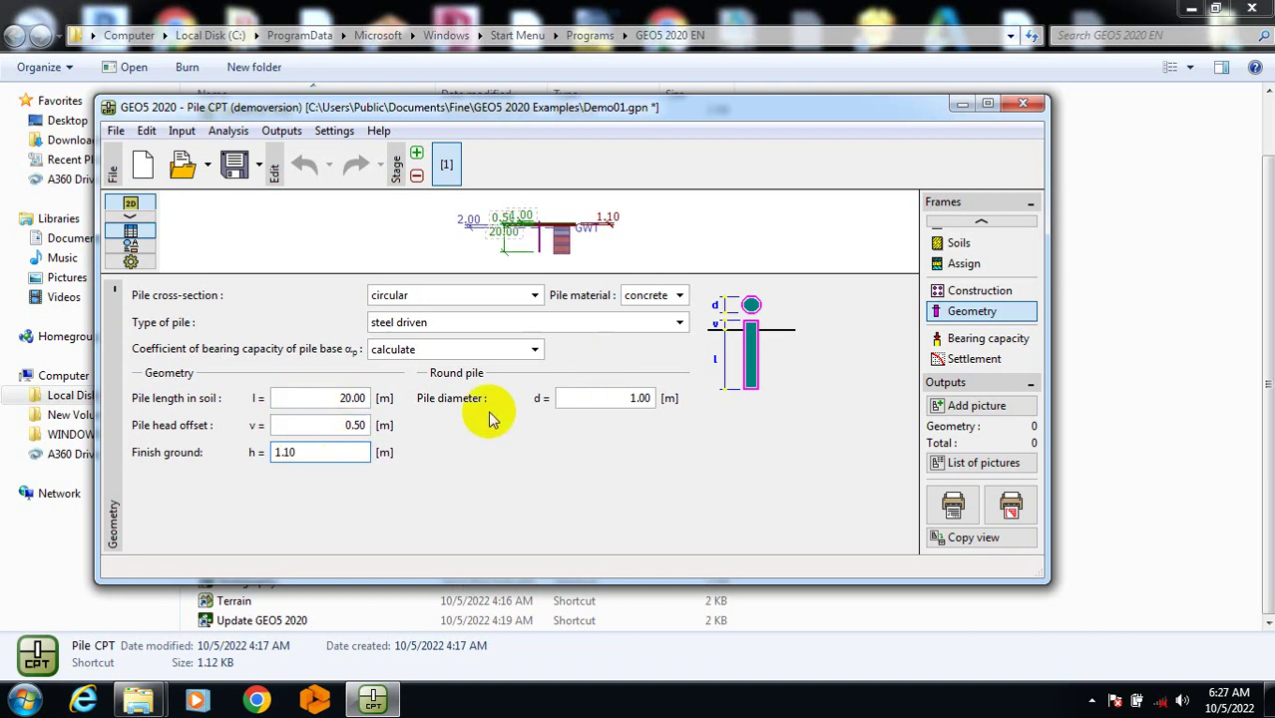
click(983, 338)
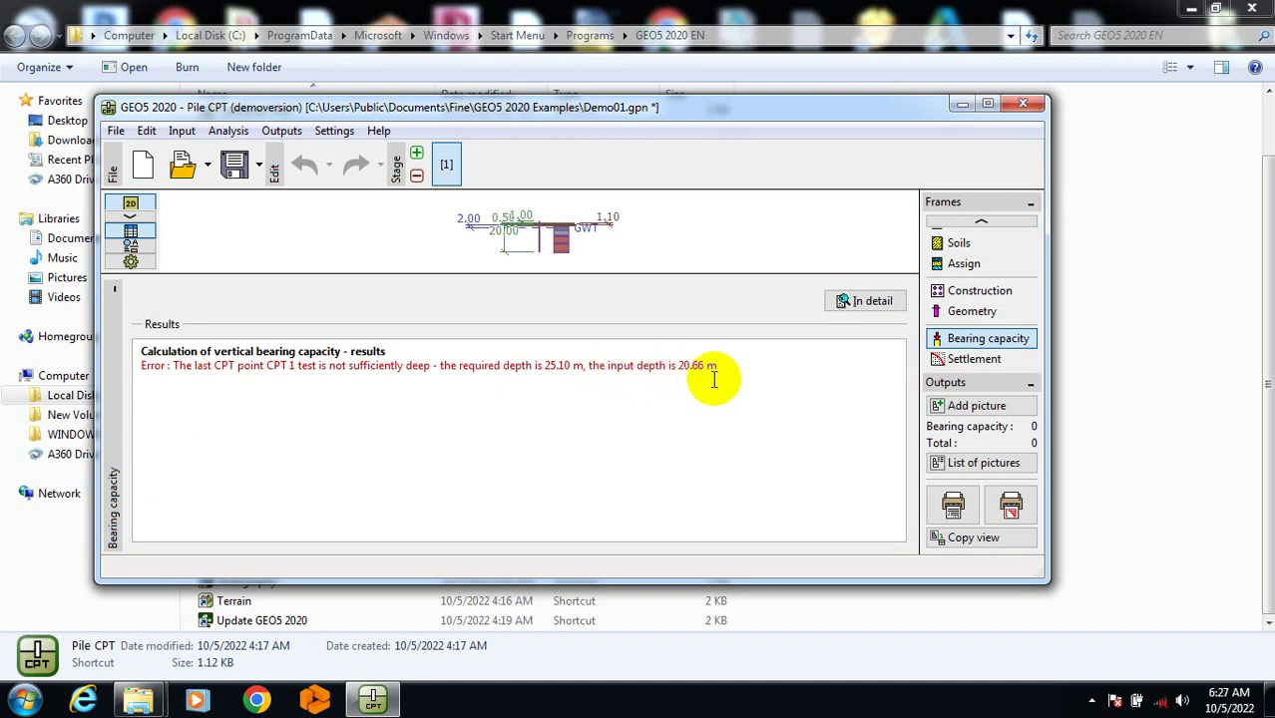
Increase the pile length in soil to 25 m and recheck the vertical bearing capacity
click(972, 313)
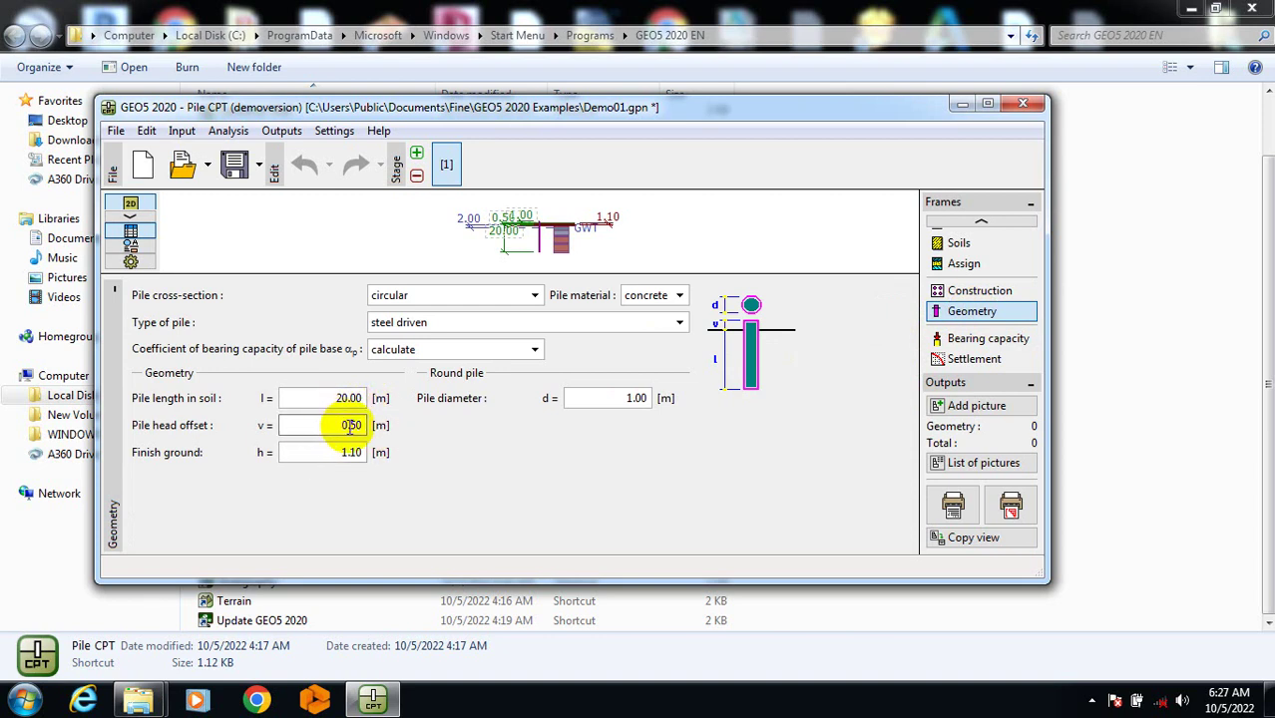
click(338, 398)
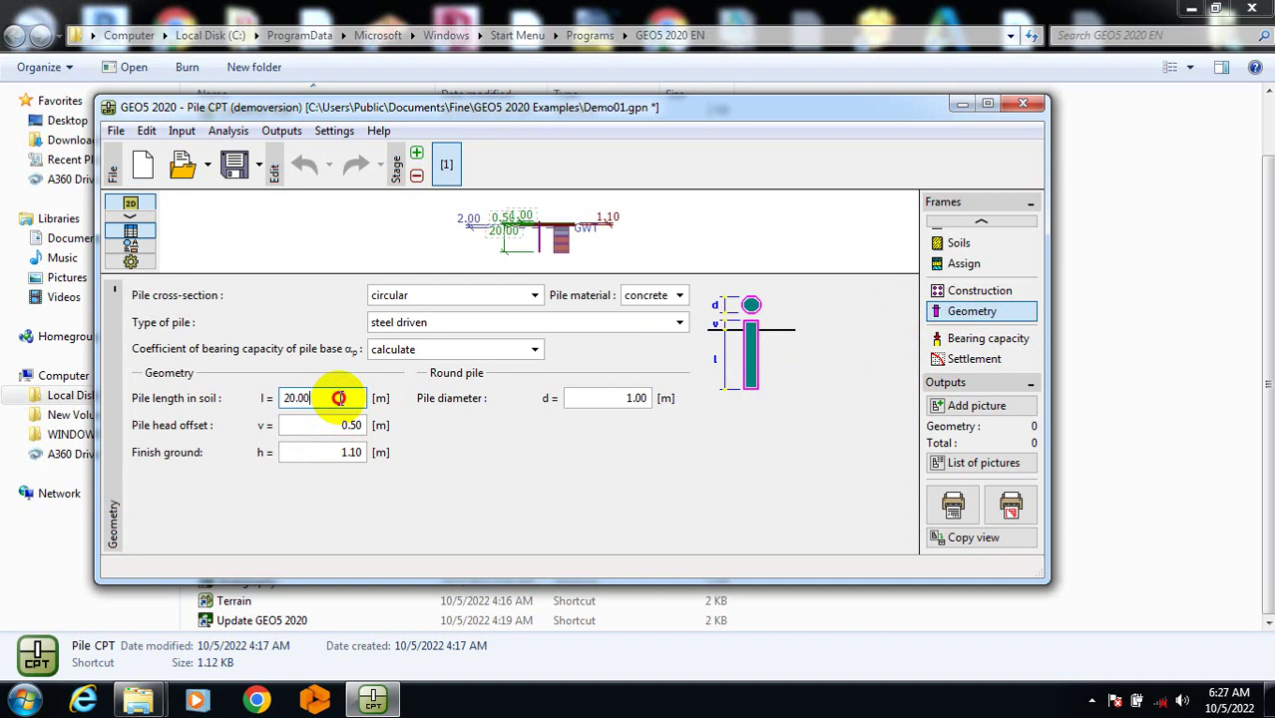
text(25)
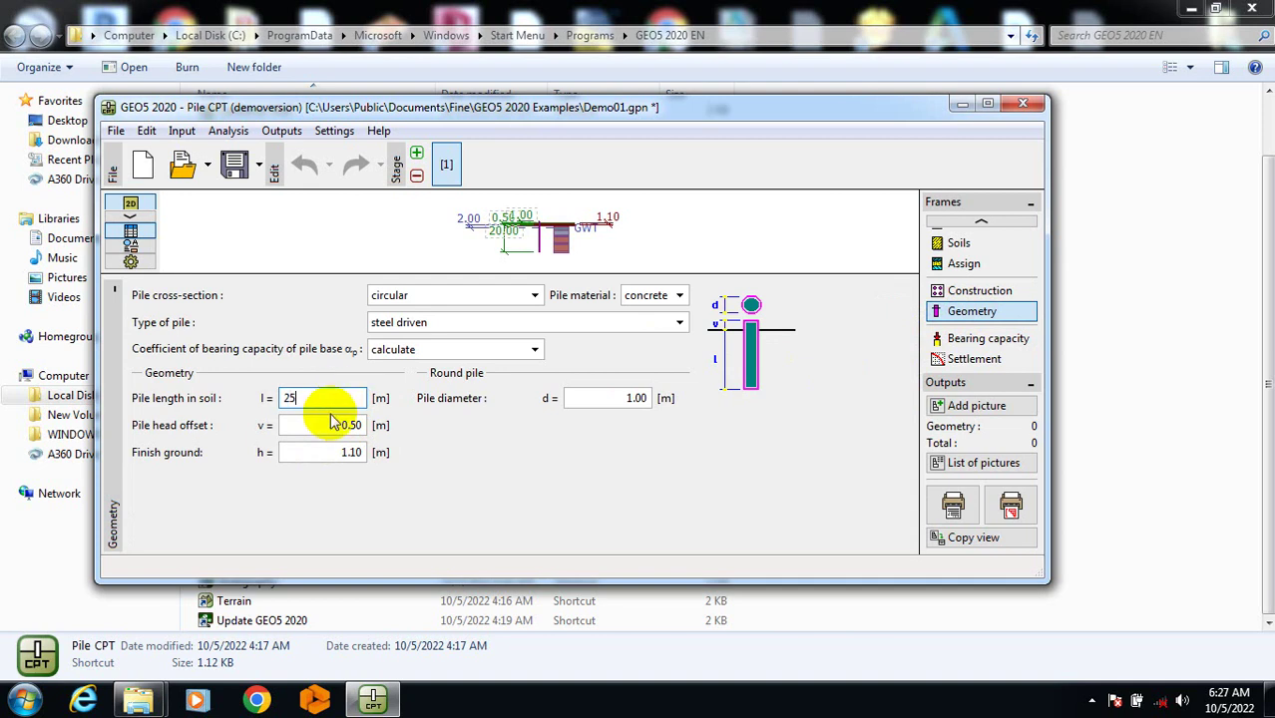
click(328, 425)
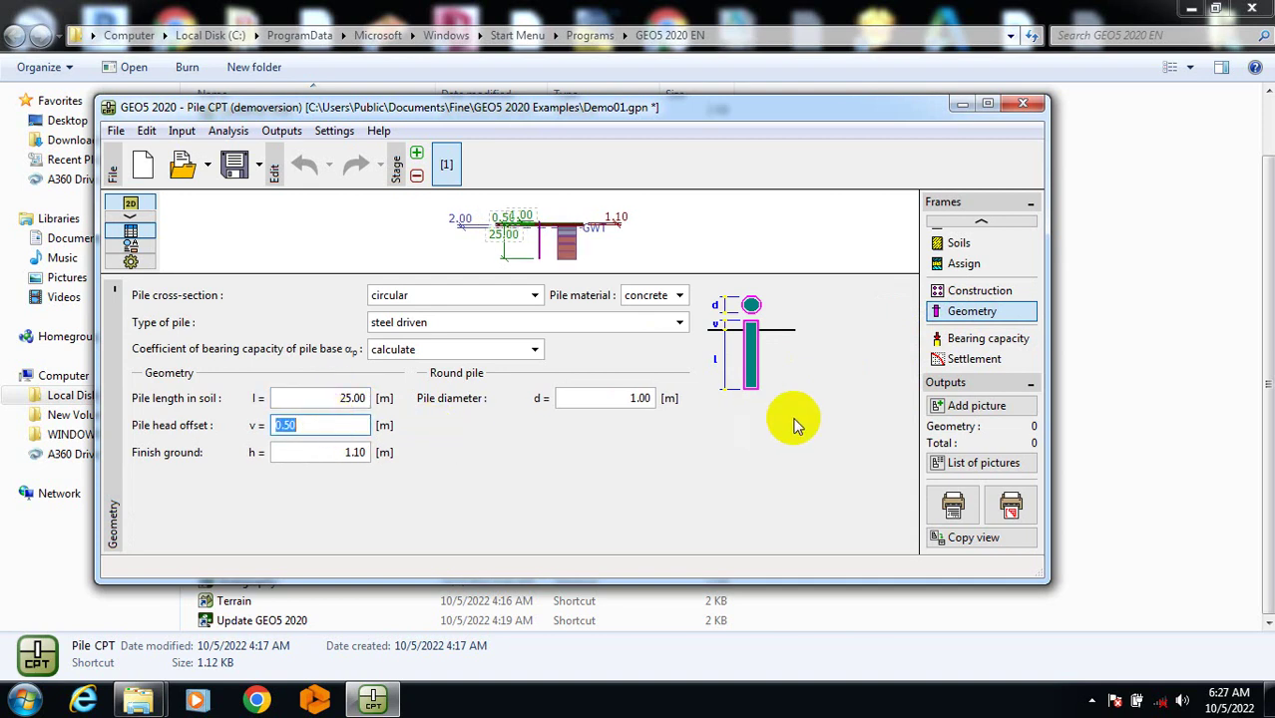
click(936, 338)
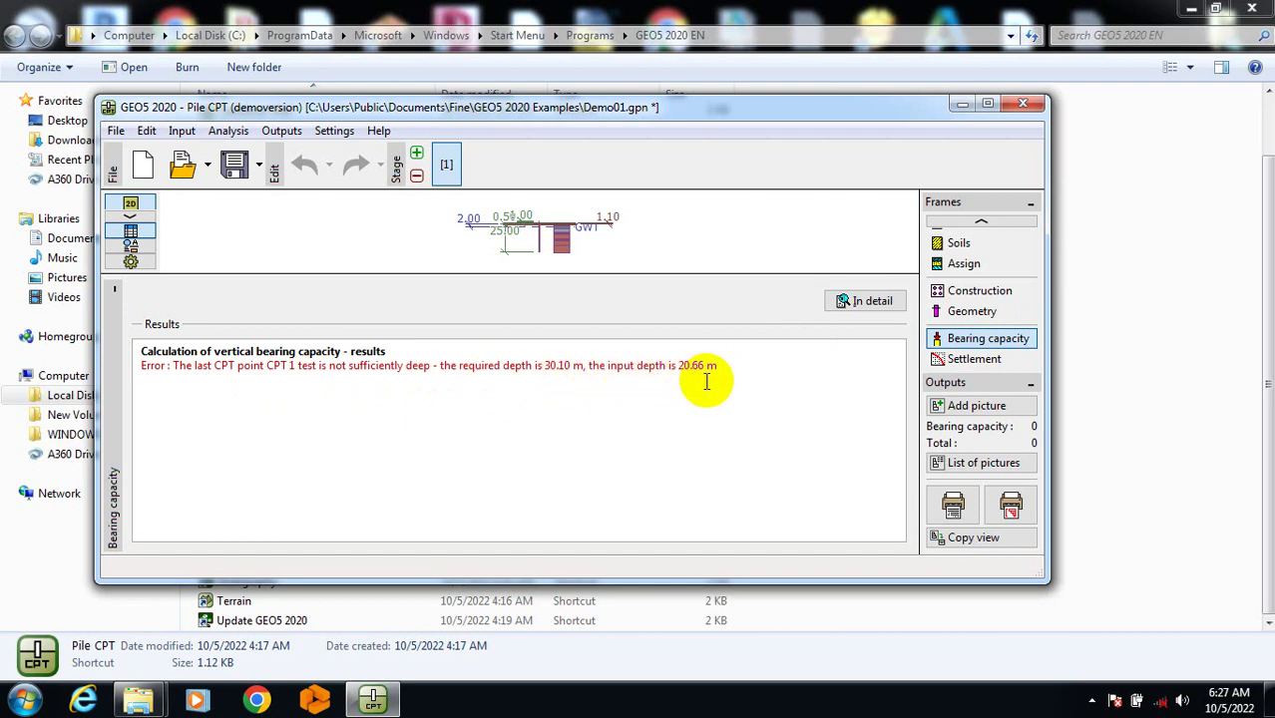
Set the pile length in soil to 15 m and verify the bearing capacity again
click(983, 313)
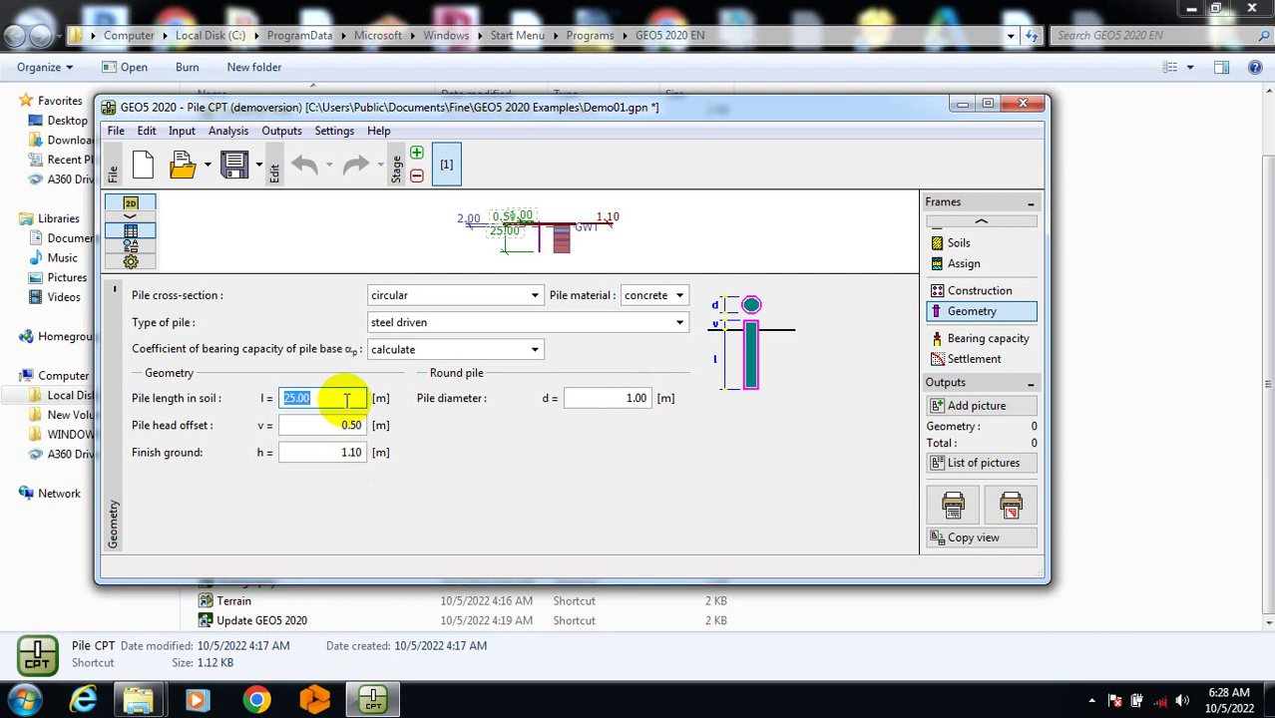
text(5)
click(344, 425)
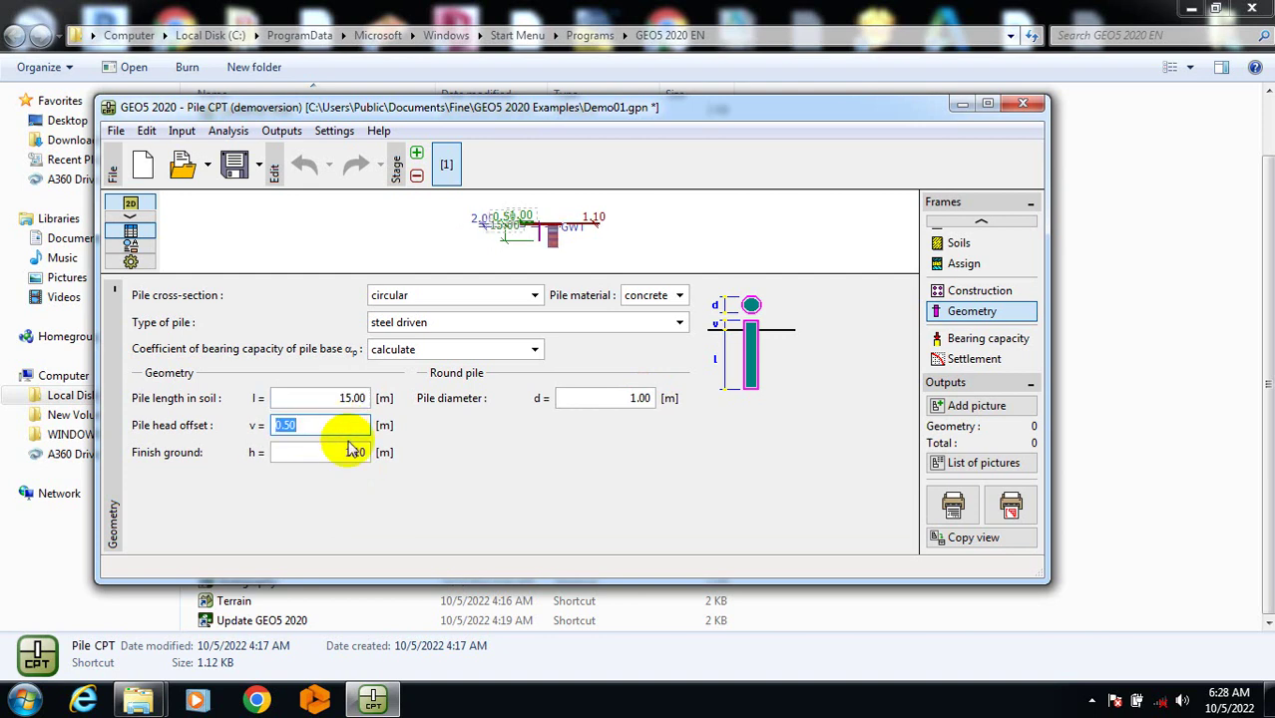
click(351, 454)
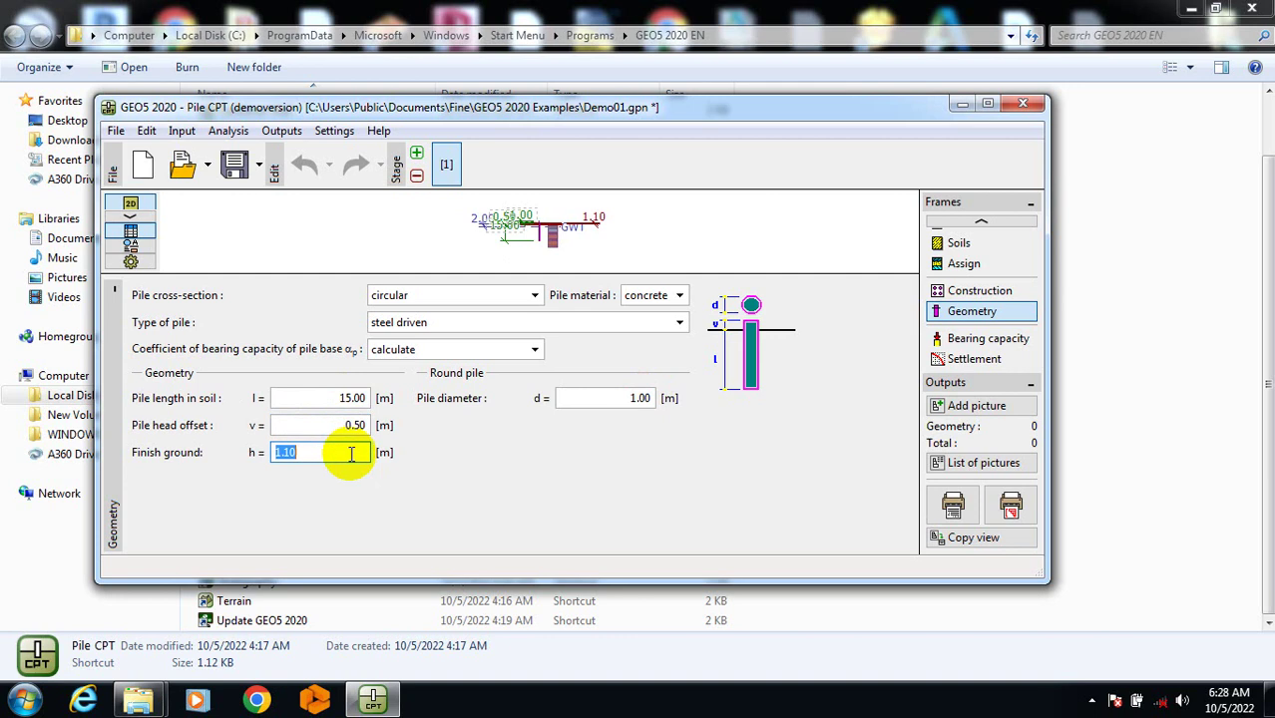
click(991, 342)
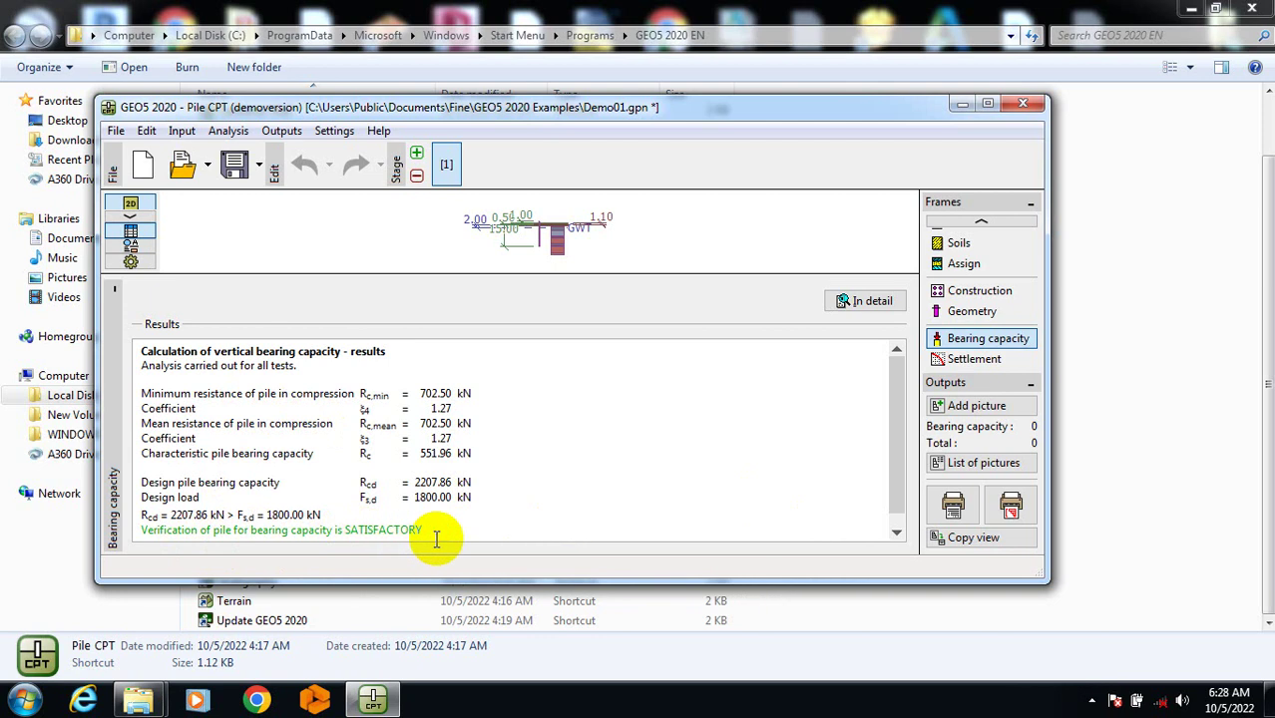
Test the bearing capacity with pile lengths in soil of 10 m and 14 m
click(982, 310)
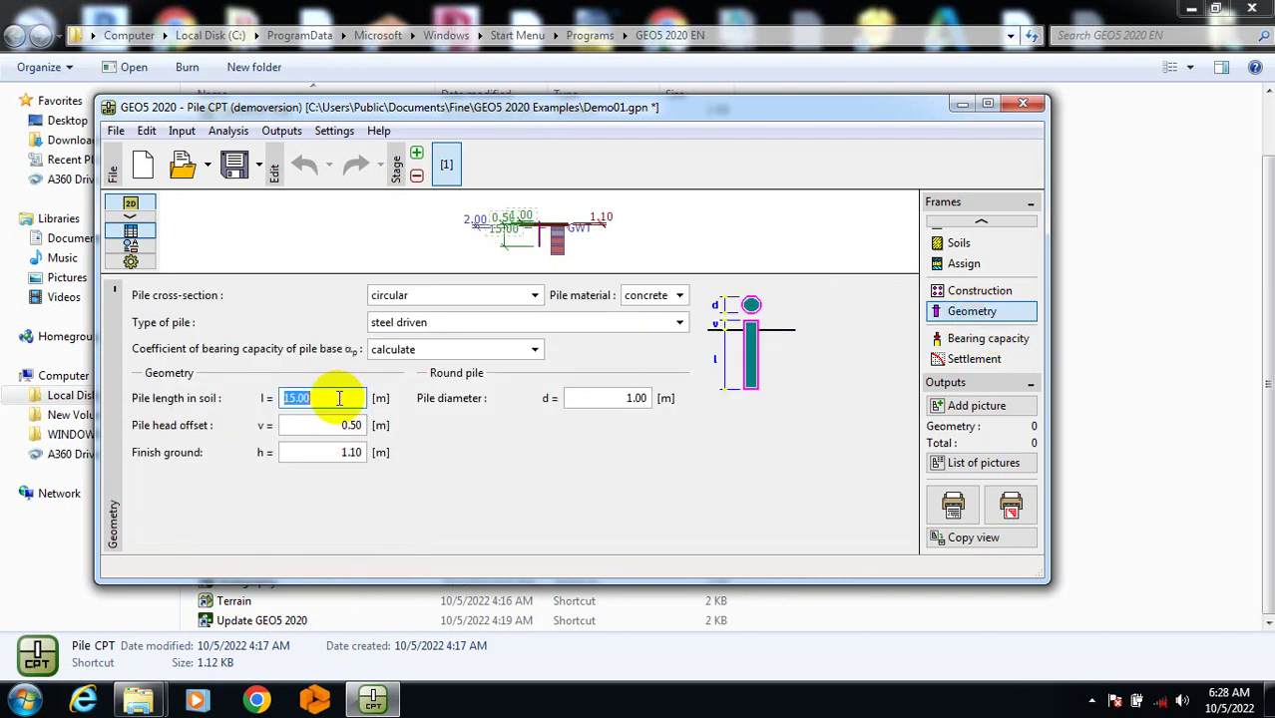
click(967, 338)
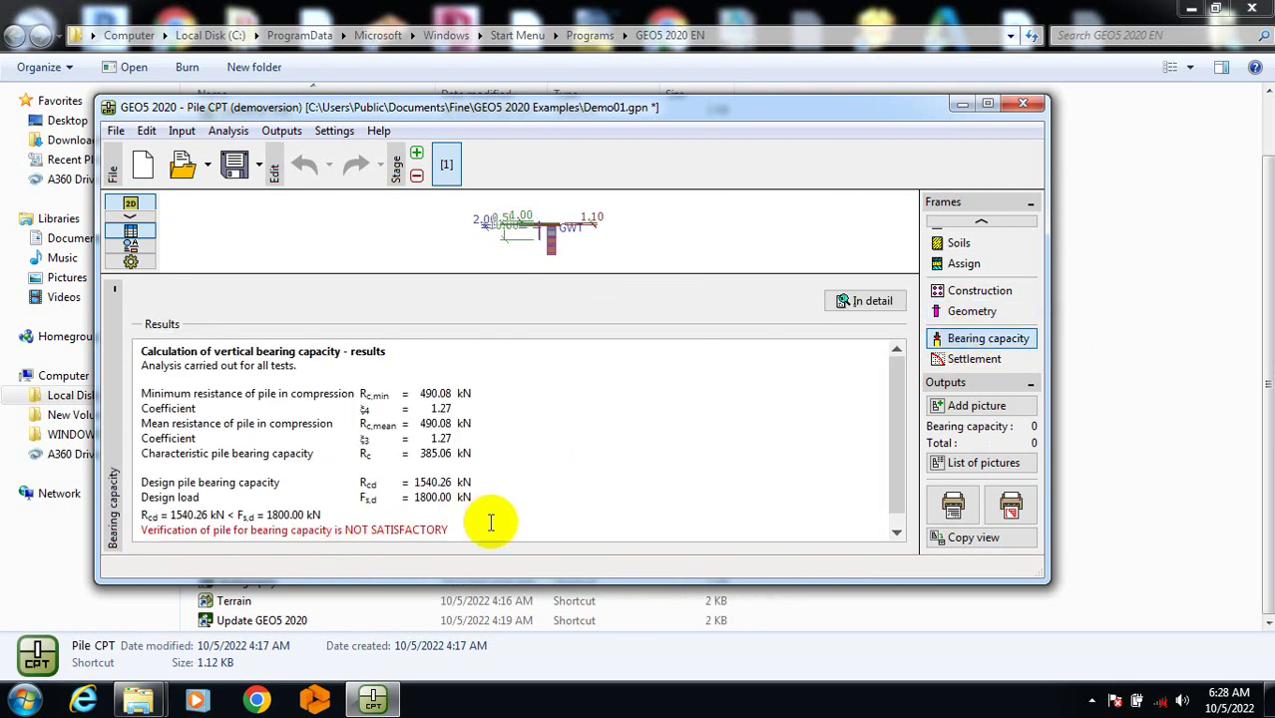
click(962, 313)
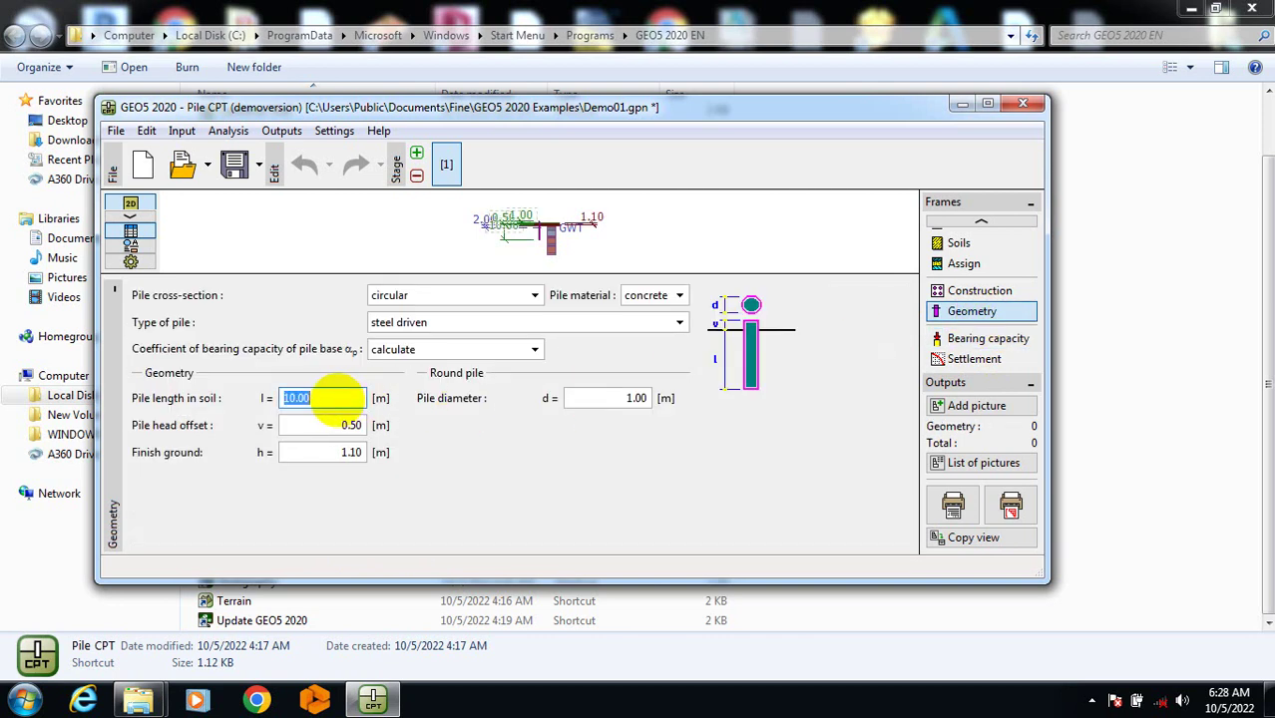
text(4)
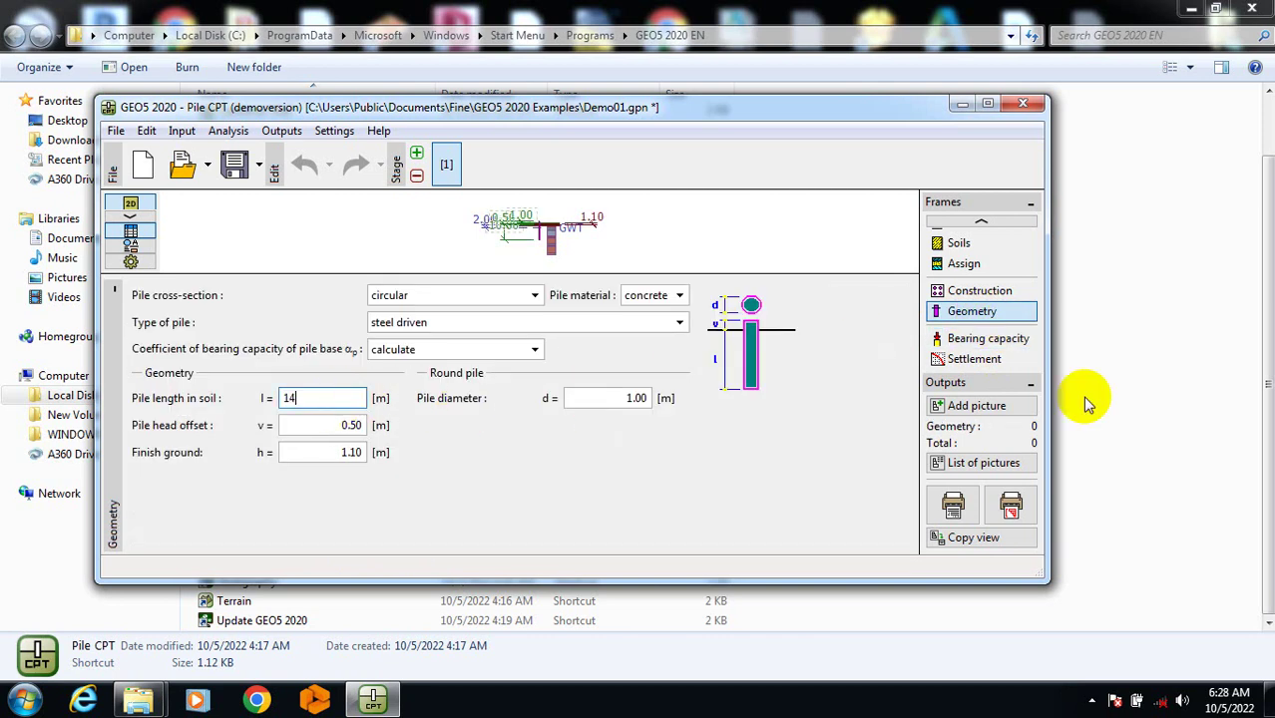
click(1005, 342)
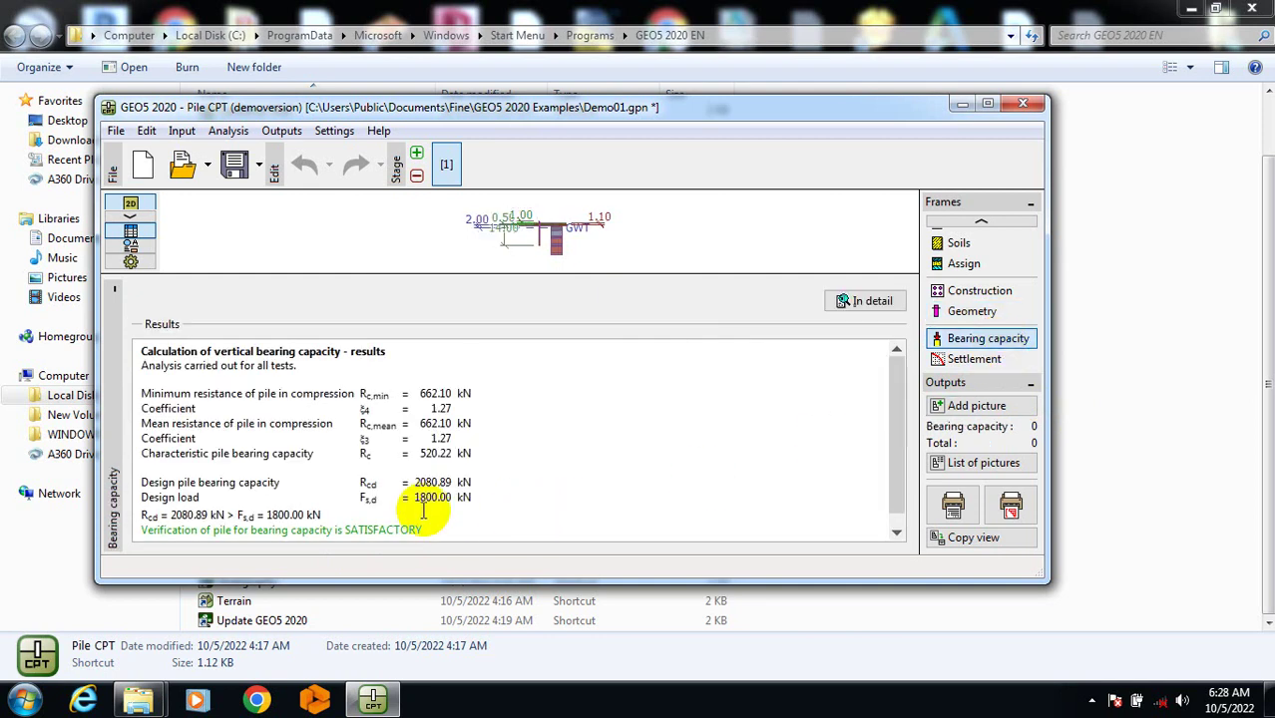
Reduce the pile length in soil to 13 m and verify the bearing capacity
click(943, 312)
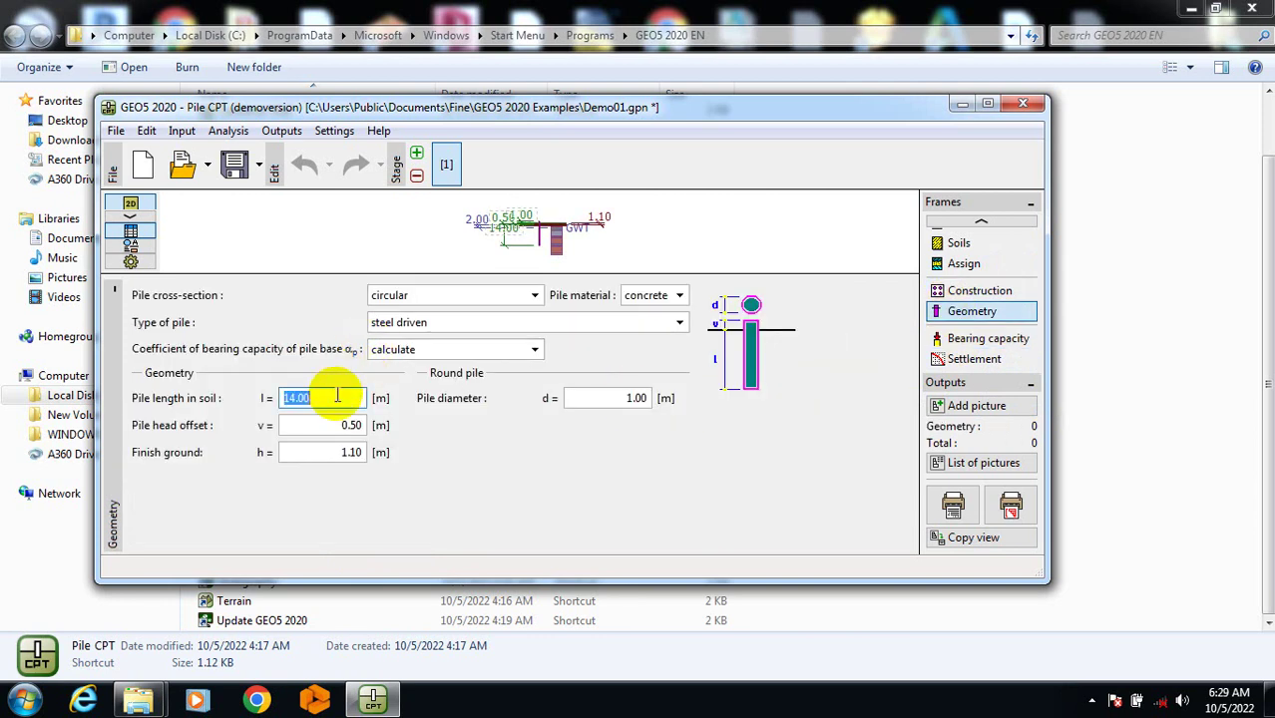
text(13)
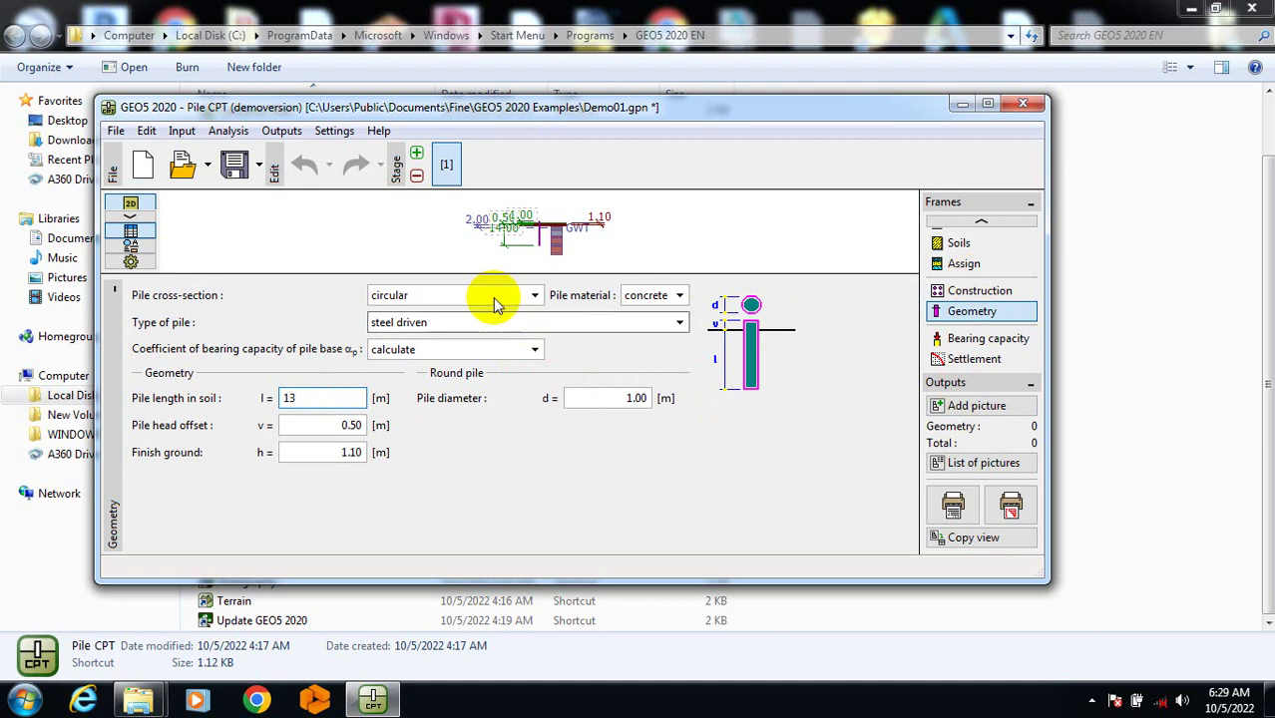
click(993, 339)
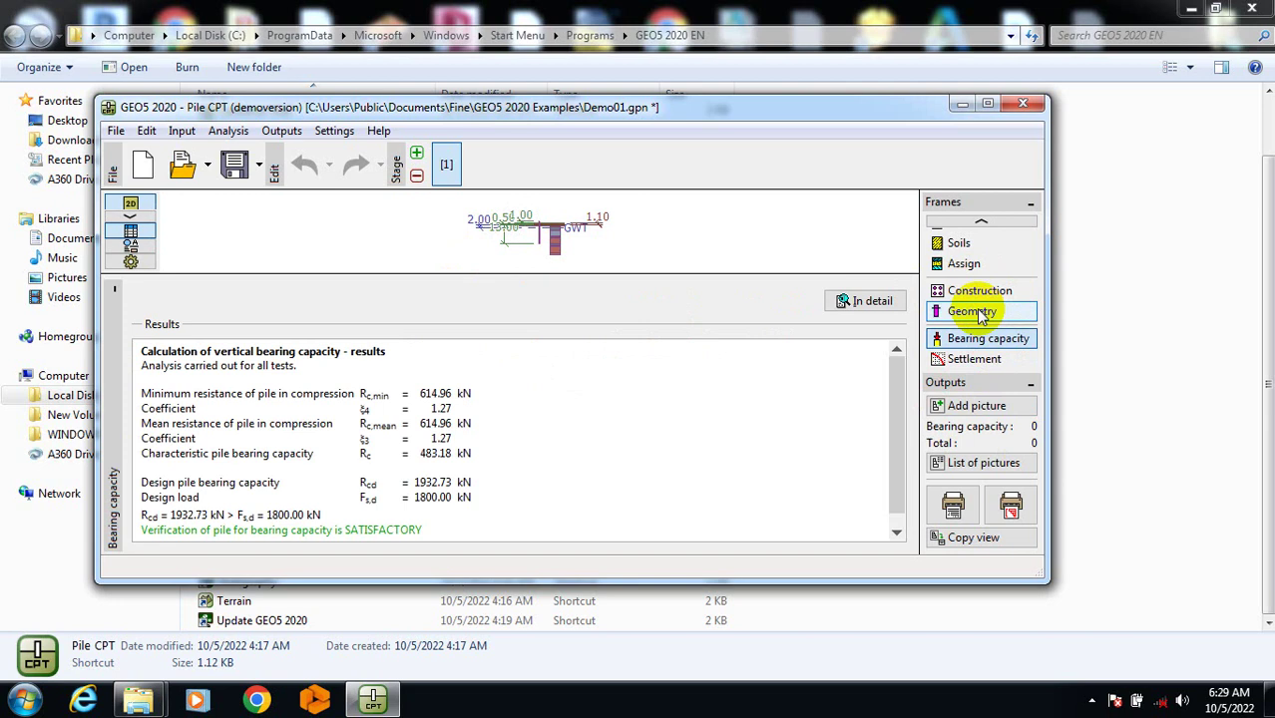
Try a pile diameter of 0.5 m and check the resulting bearing capacity
click(978, 313)
click(636, 398)
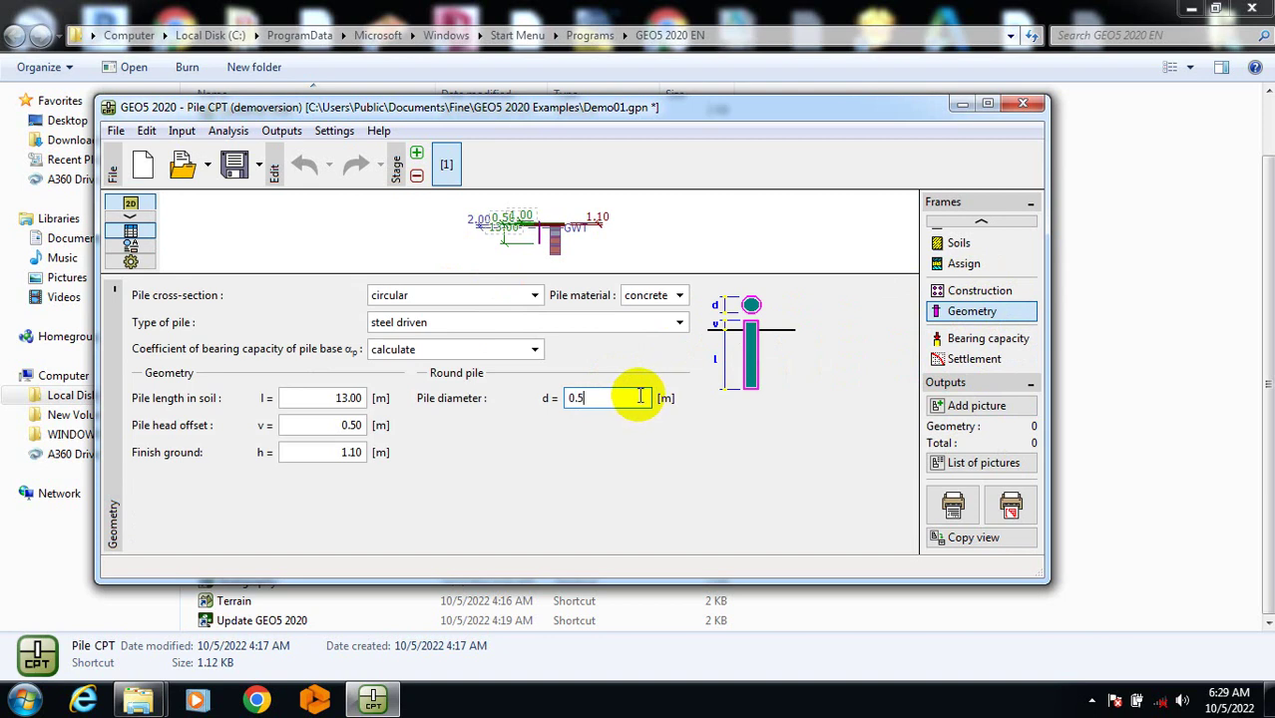
click(986, 339)
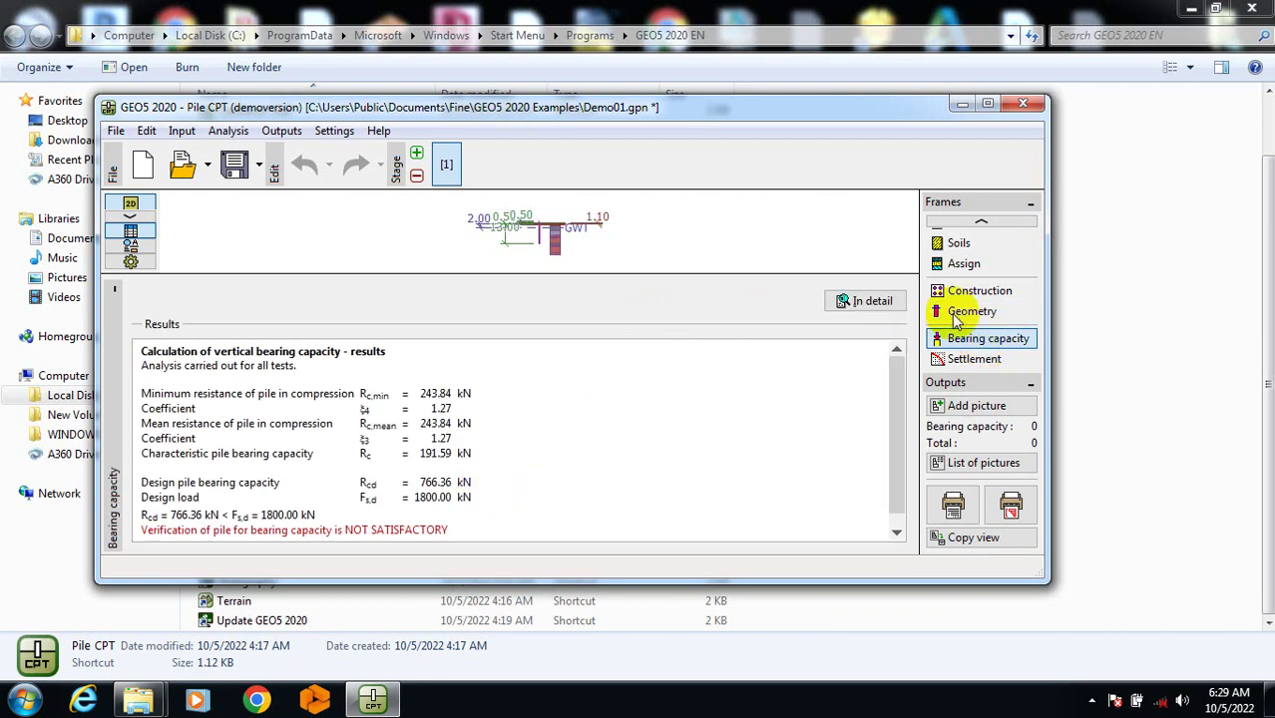
Change the pile diameter to 0.9 m and check the bearing capacity again
click(964, 313)
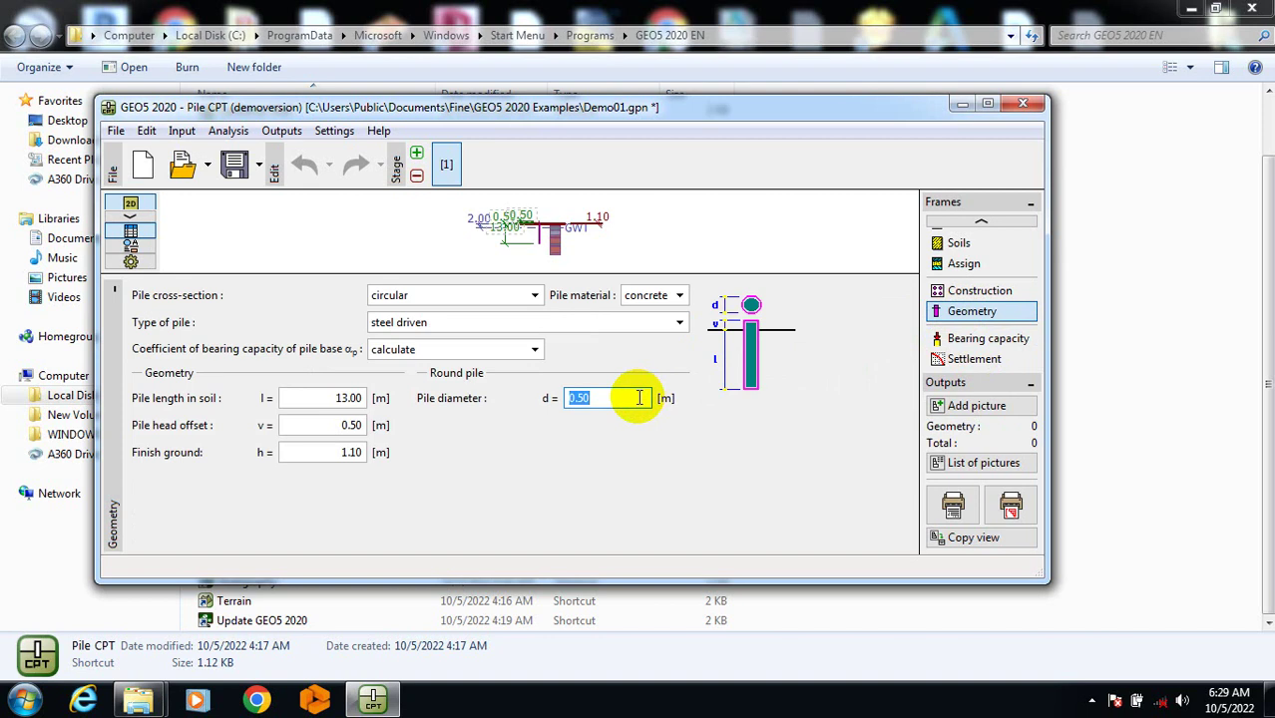
click(639, 398)
text(0.8)
click(983, 339)
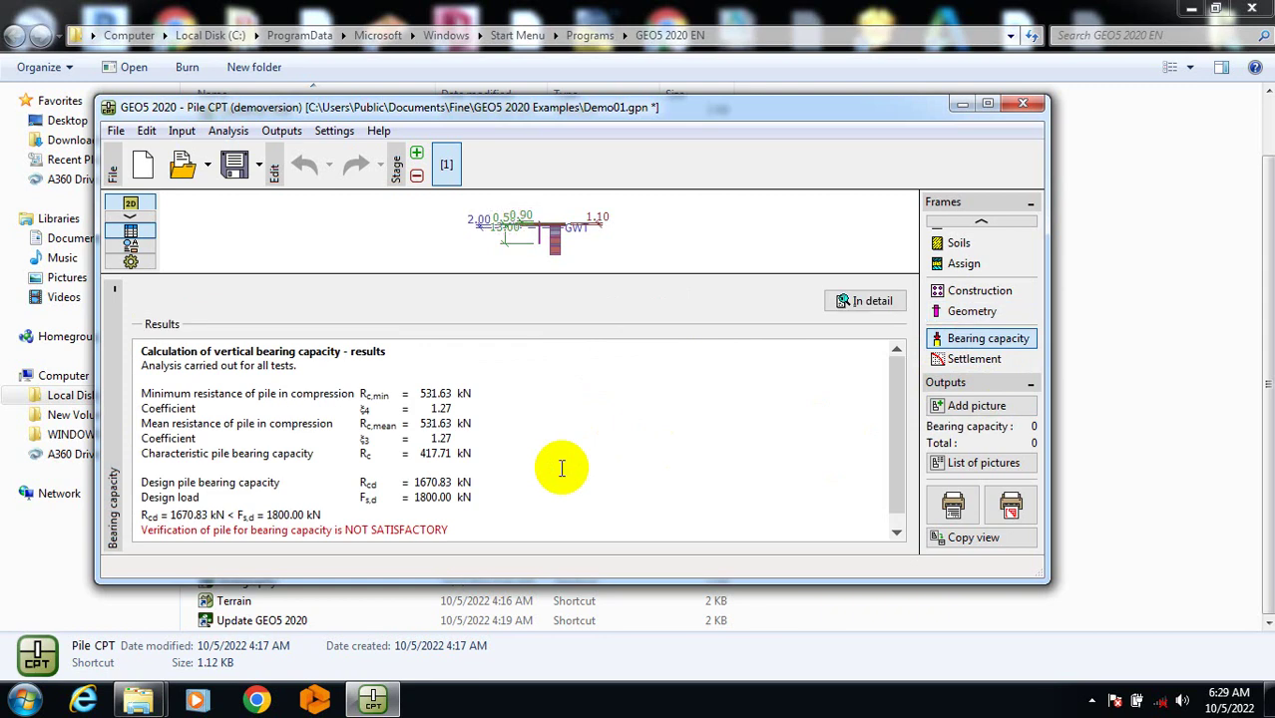
Set the pile diameter to 1 m and verify the bearing capacity with it
click(955, 312)
click(629, 399)
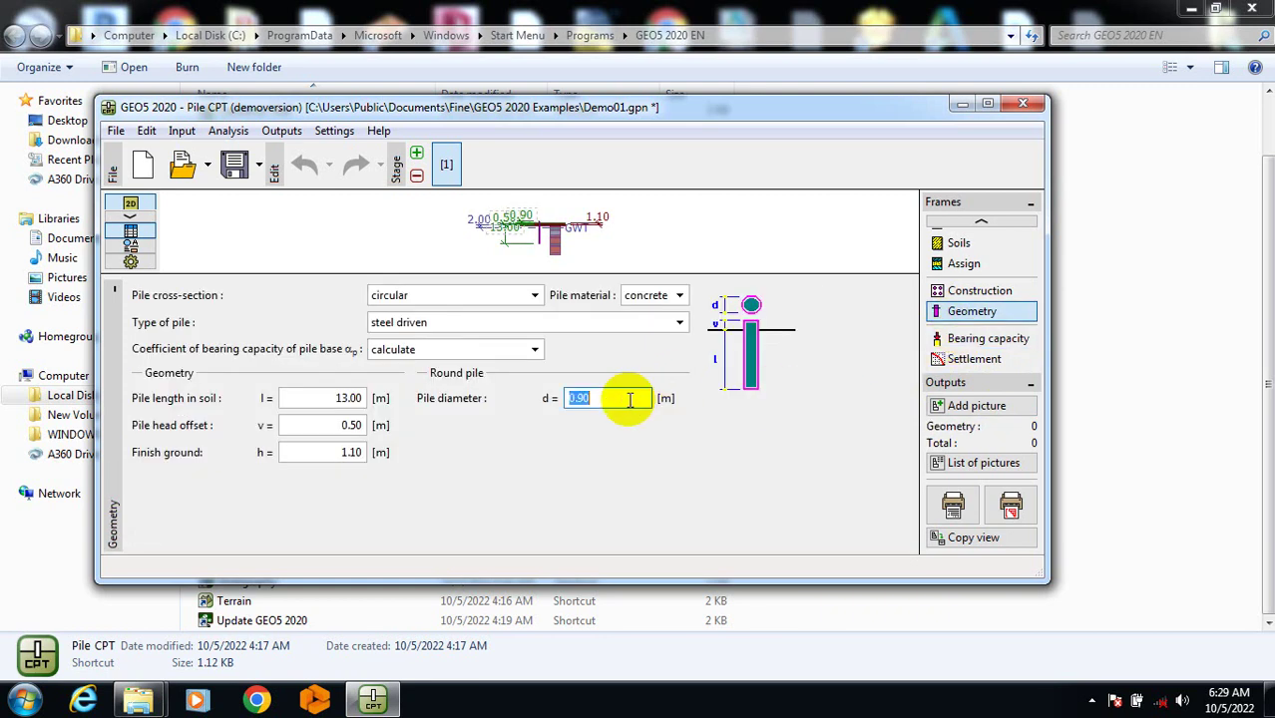
text(1)
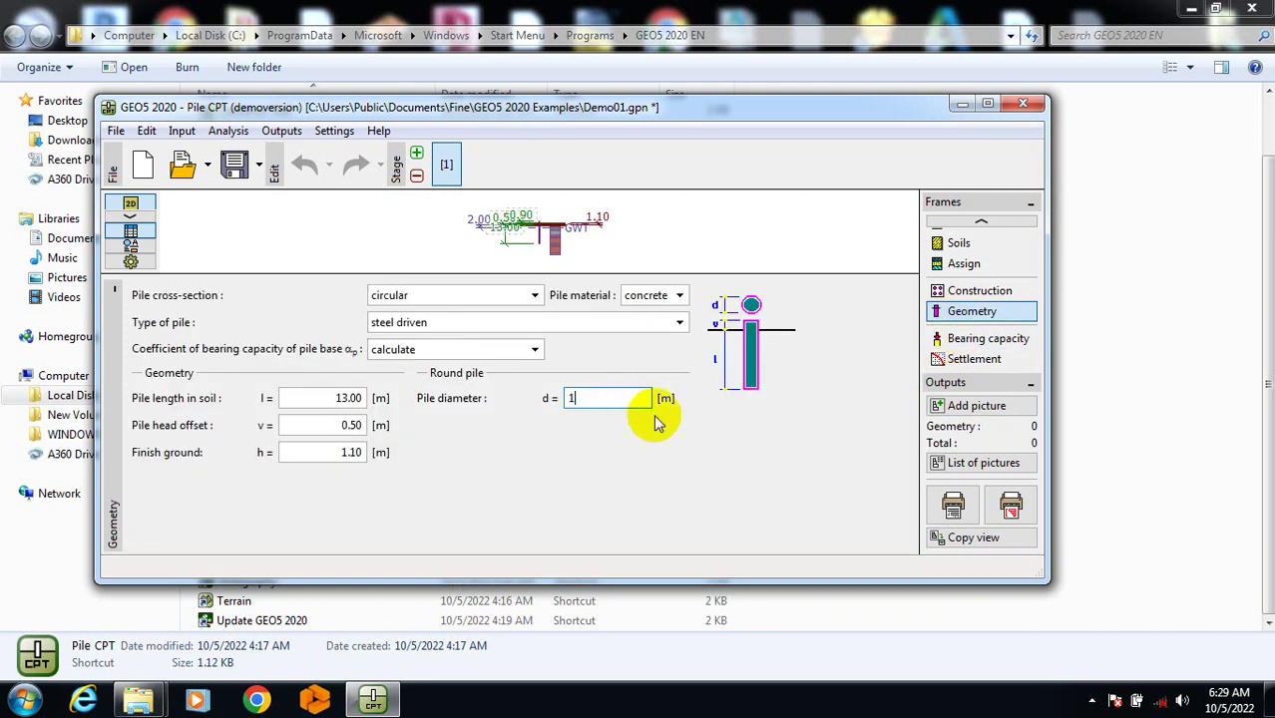
click(987, 339)
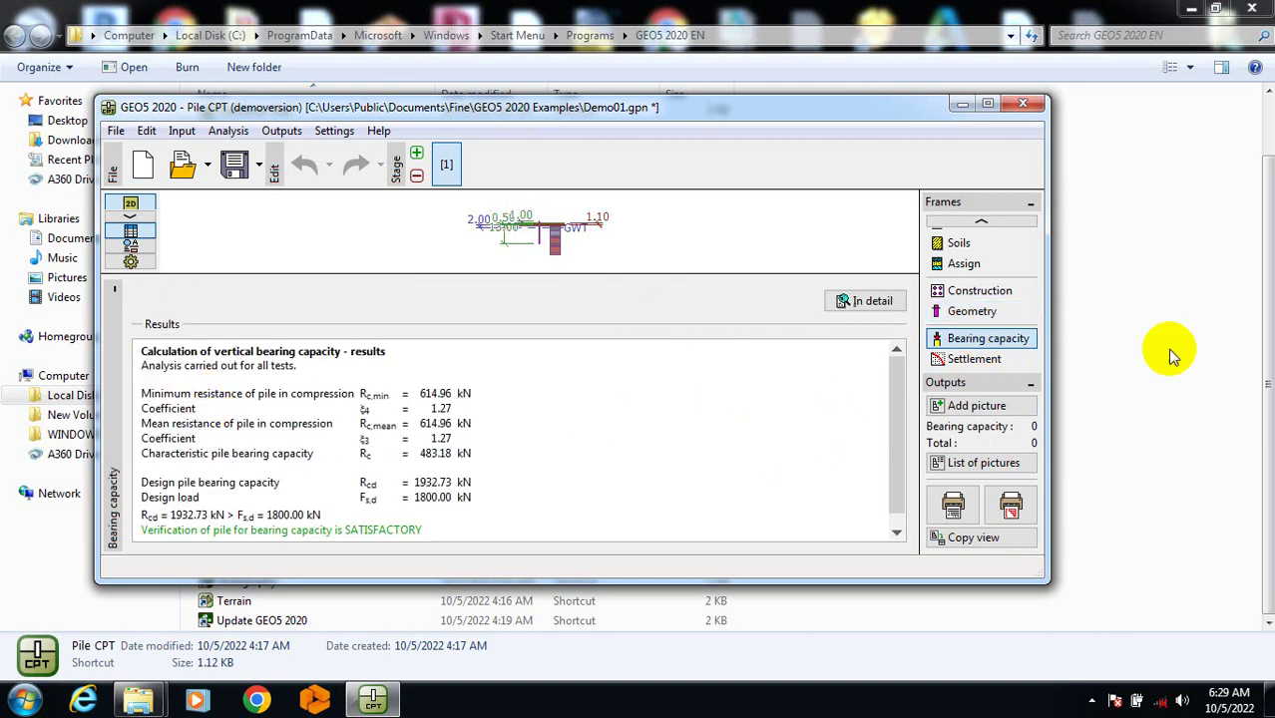
Review the pile settlement results and the print preview of the load settlement curve, closing the preview without exporting
click(998, 361)
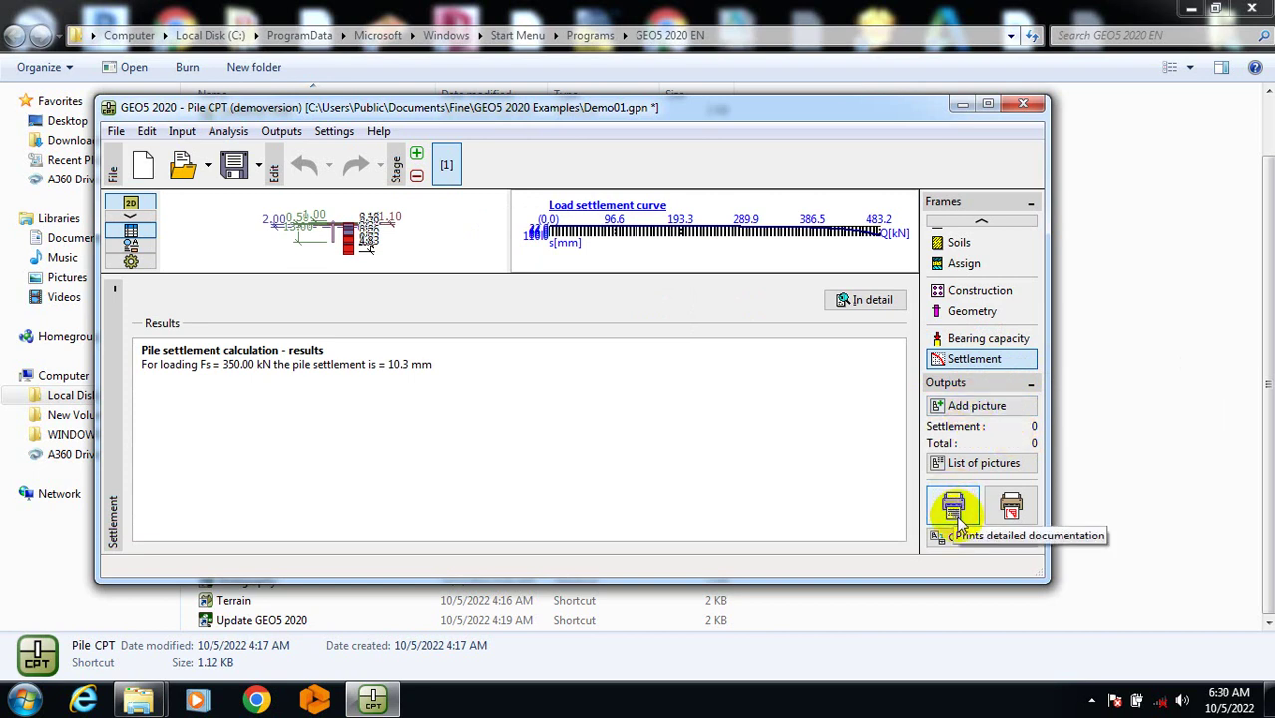
click(1011, 506)
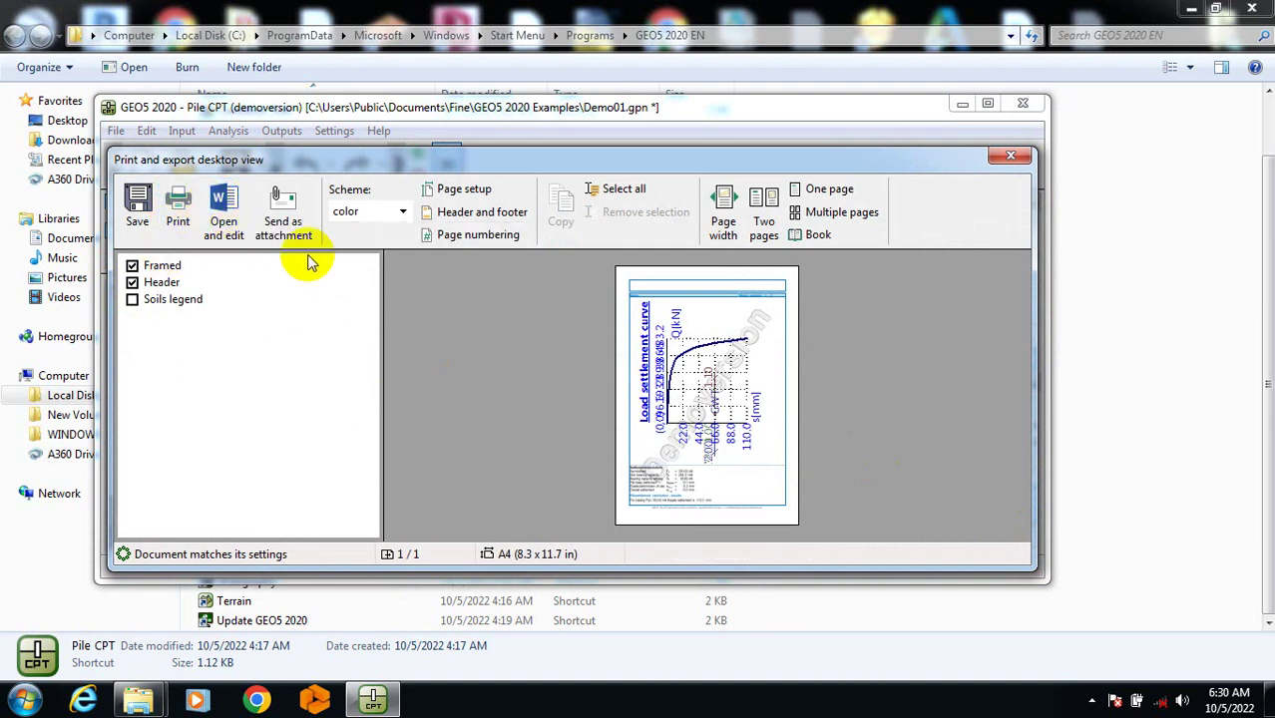
click(1011, 155)
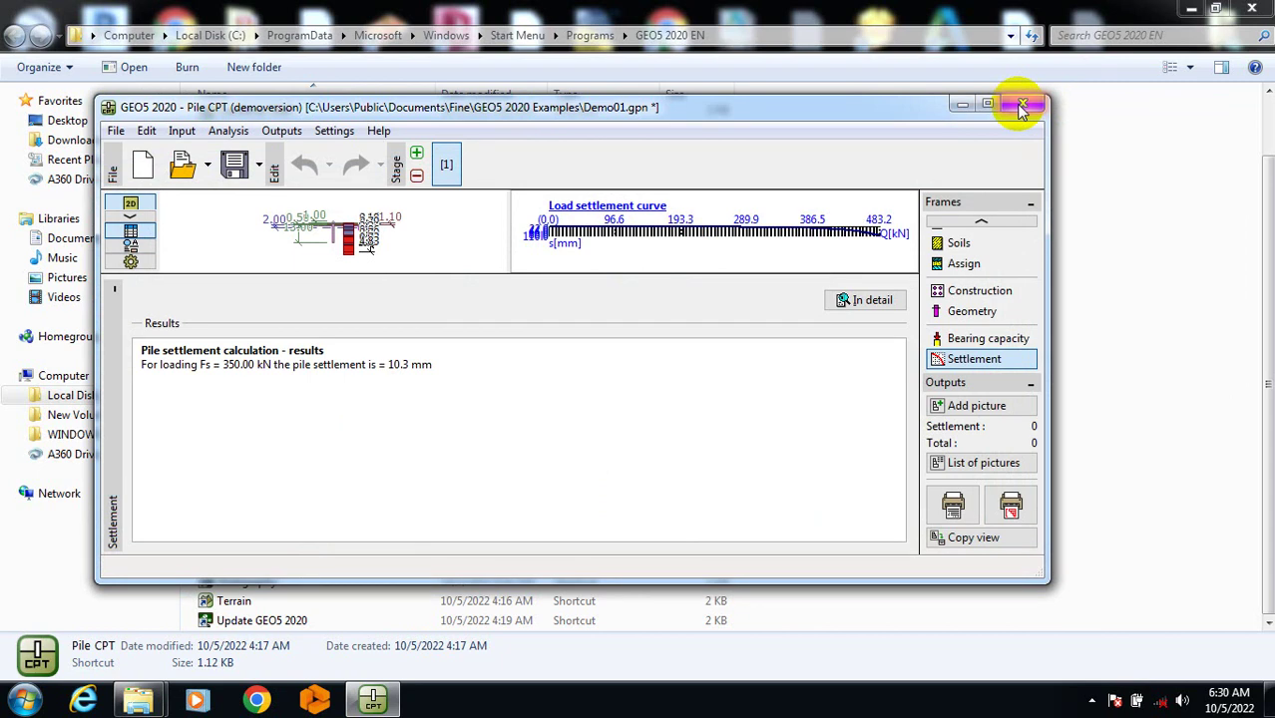
Open the project's analysis settings to view the verification methodology and analysis type
scroll(968, 300, up, 3)
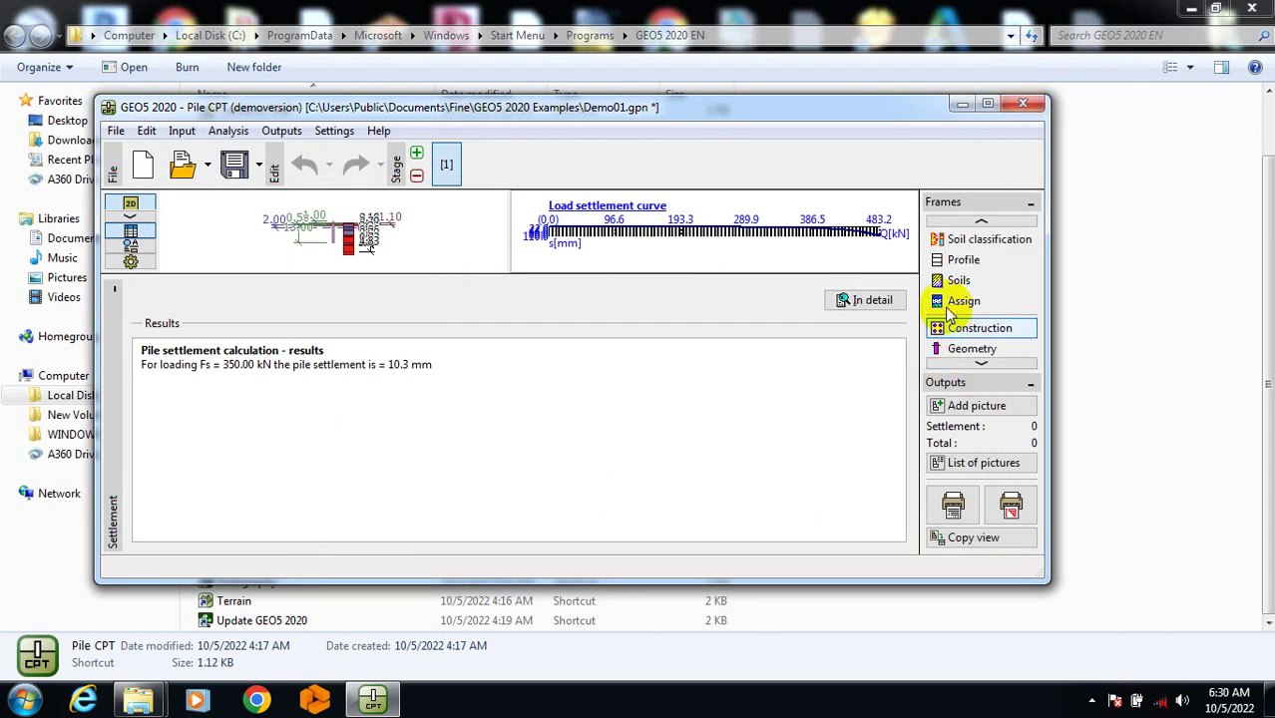
scroll(966, 279, up, 3)
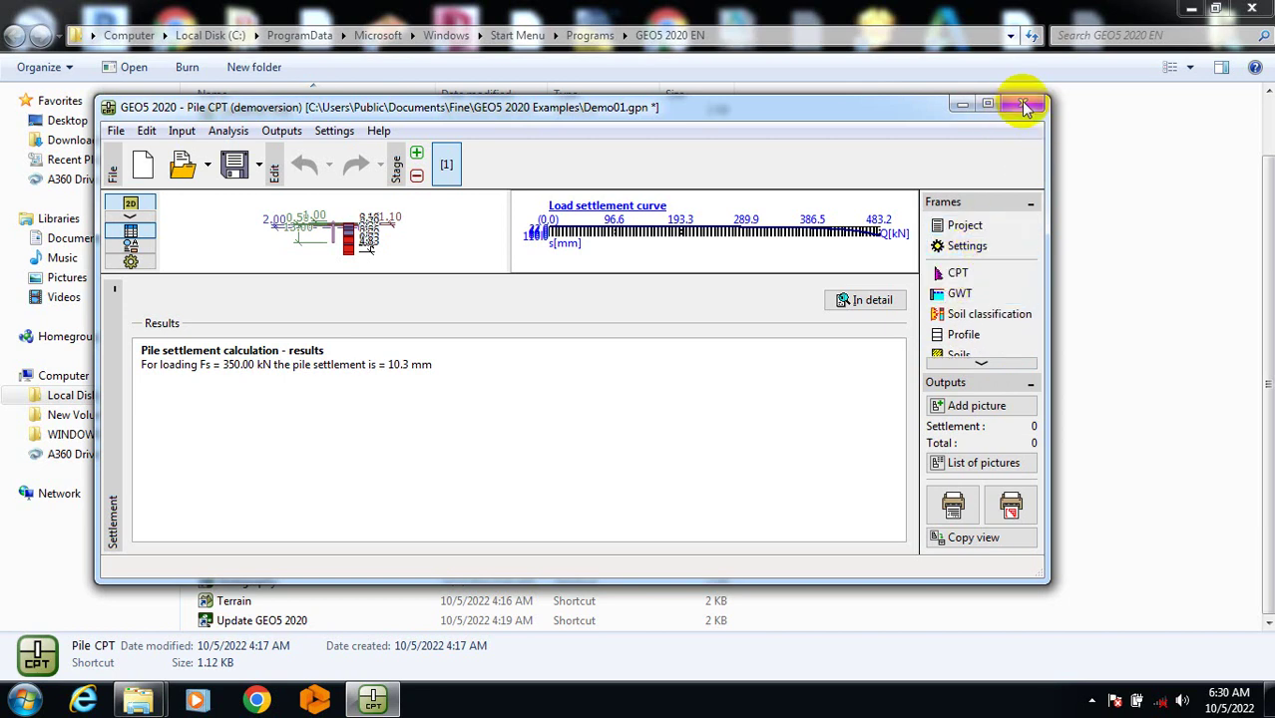
click(967, 247)
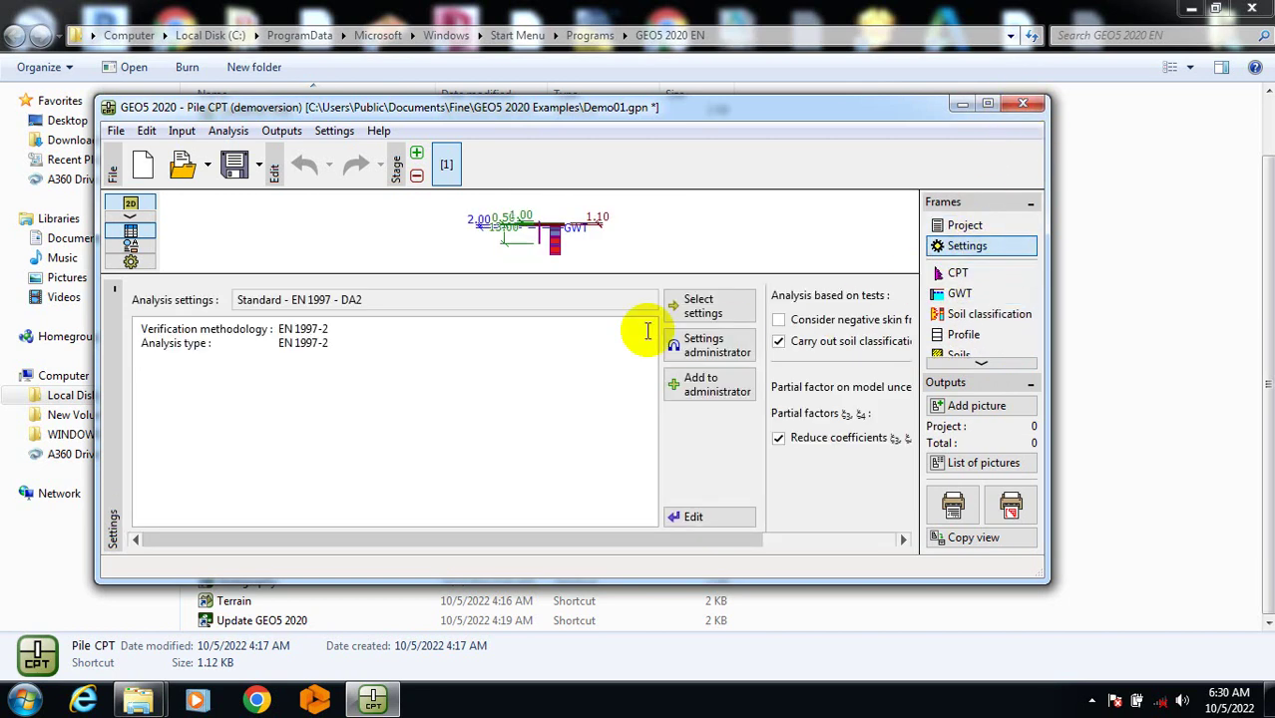
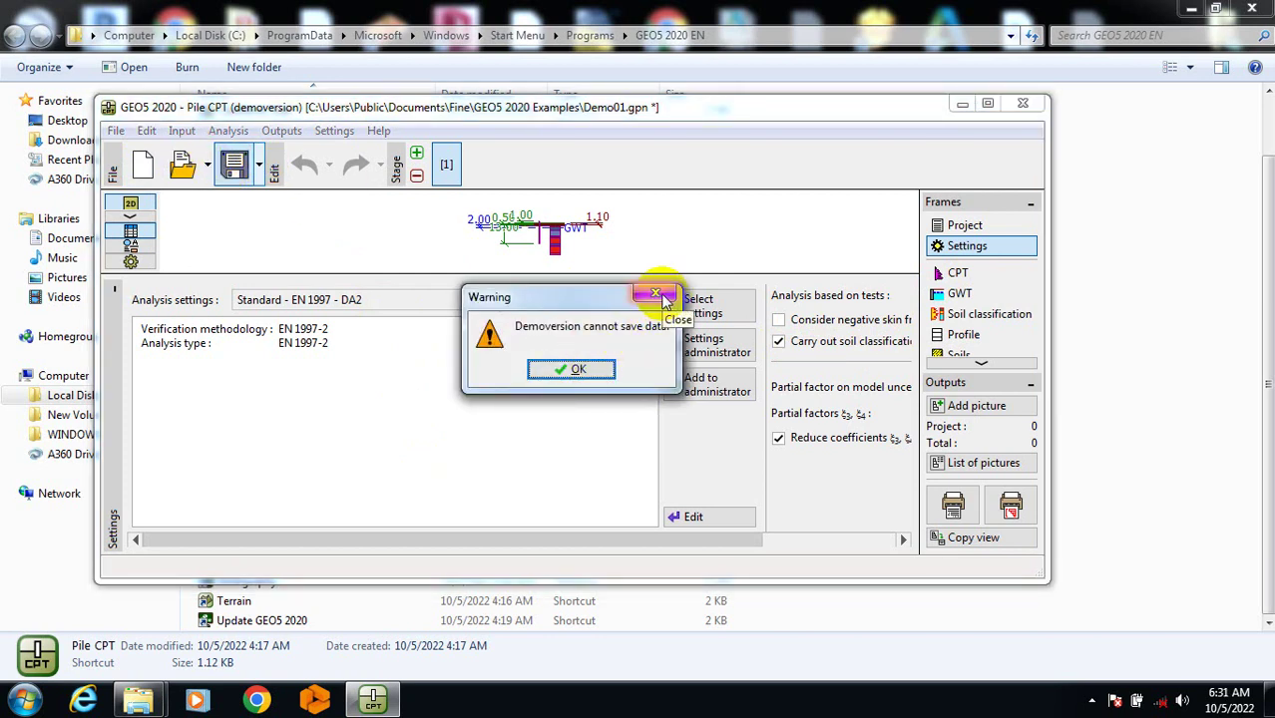
Dismiss the save warning and close the Pile CPT module without saving the Demo01 changes
click(663, 297)
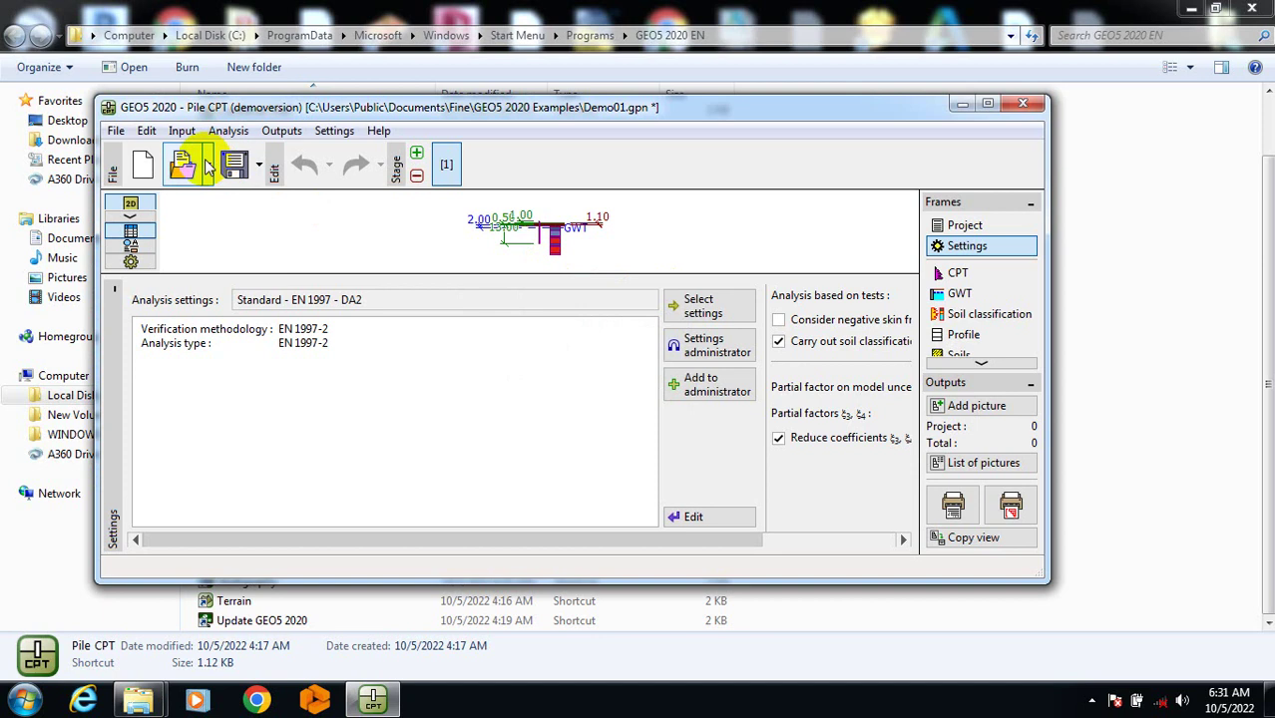
click(210, 172)
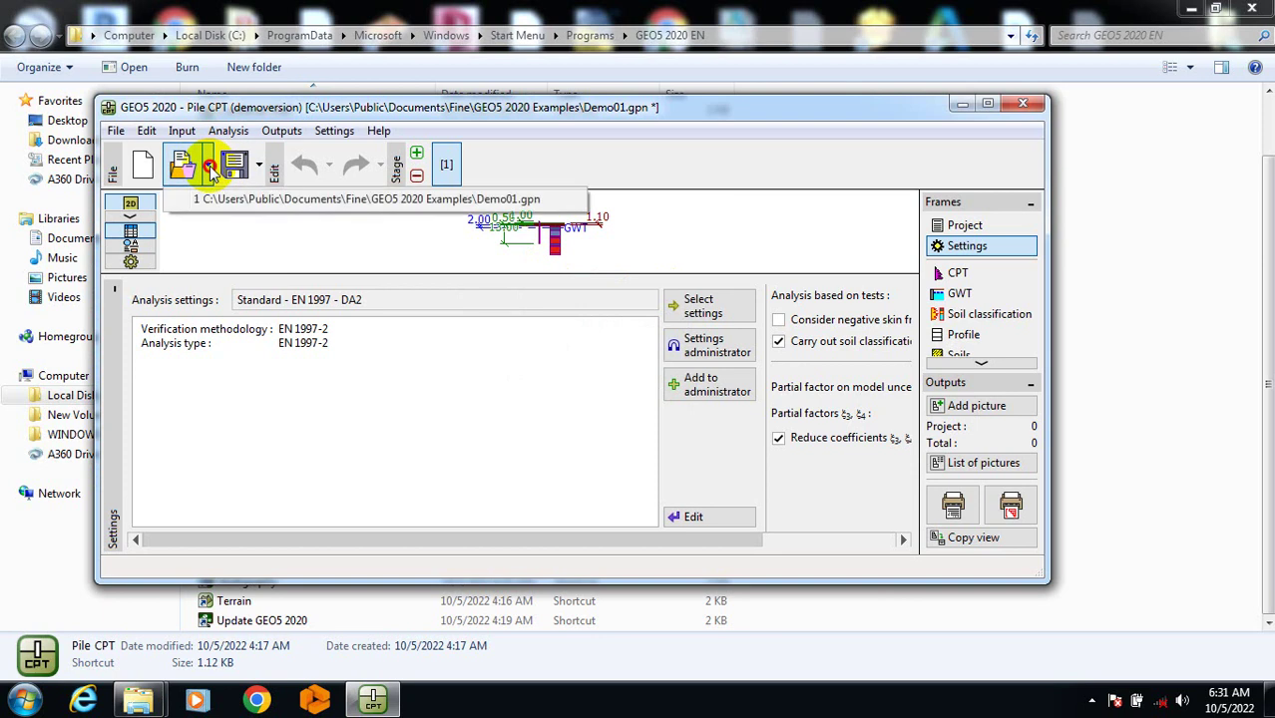
click(208, 171)
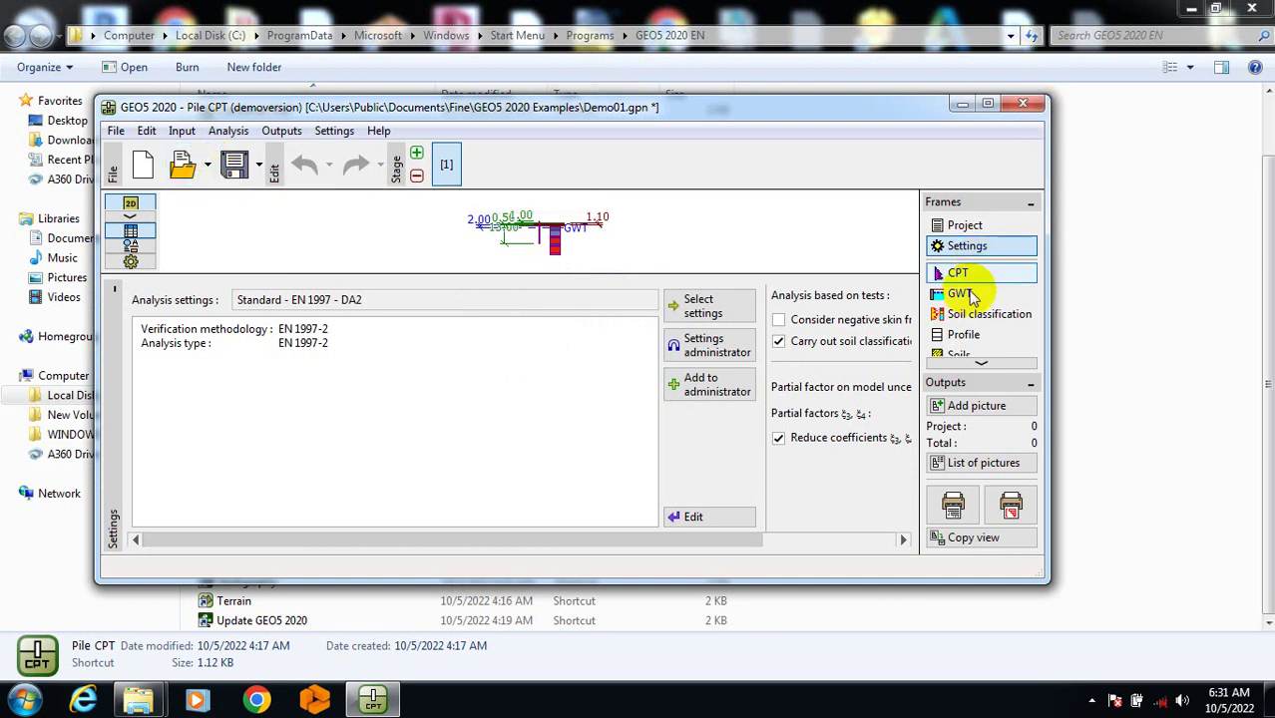
click(1020, 106)
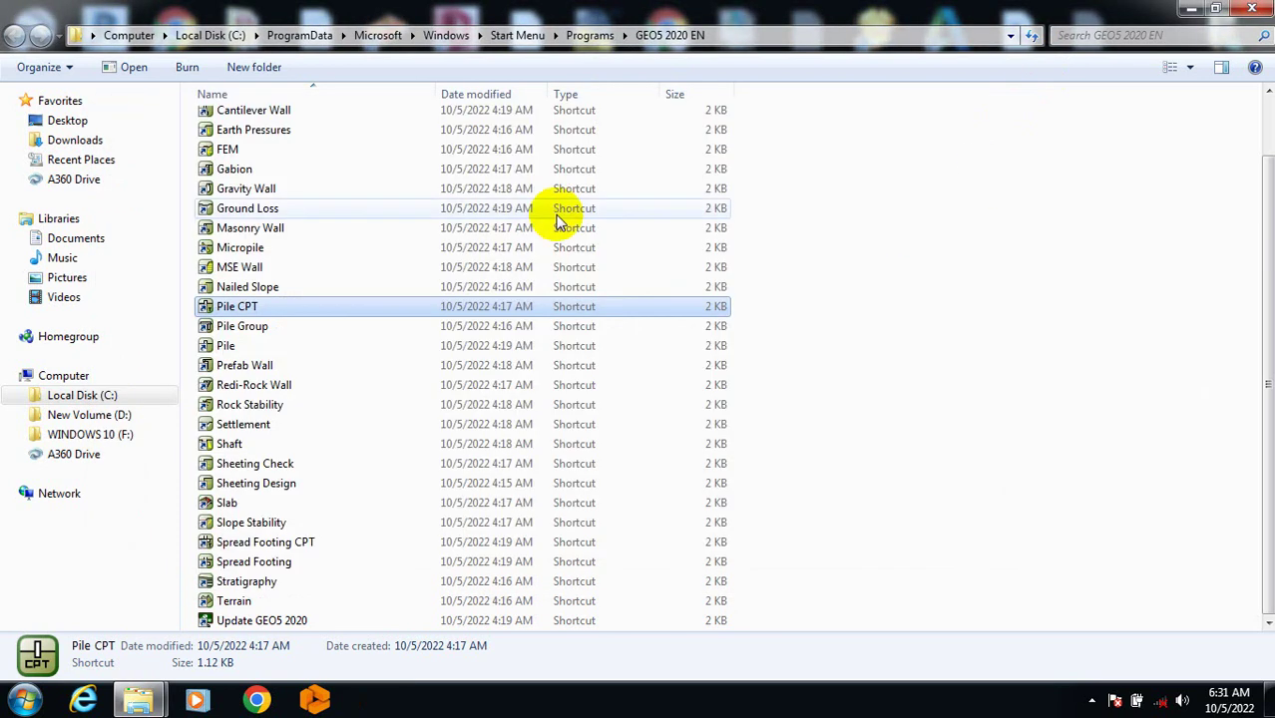
Launch the Pile Group module from the GEO5 2020 EN folder and acknowledge its demoversion notice
click(385, 329)
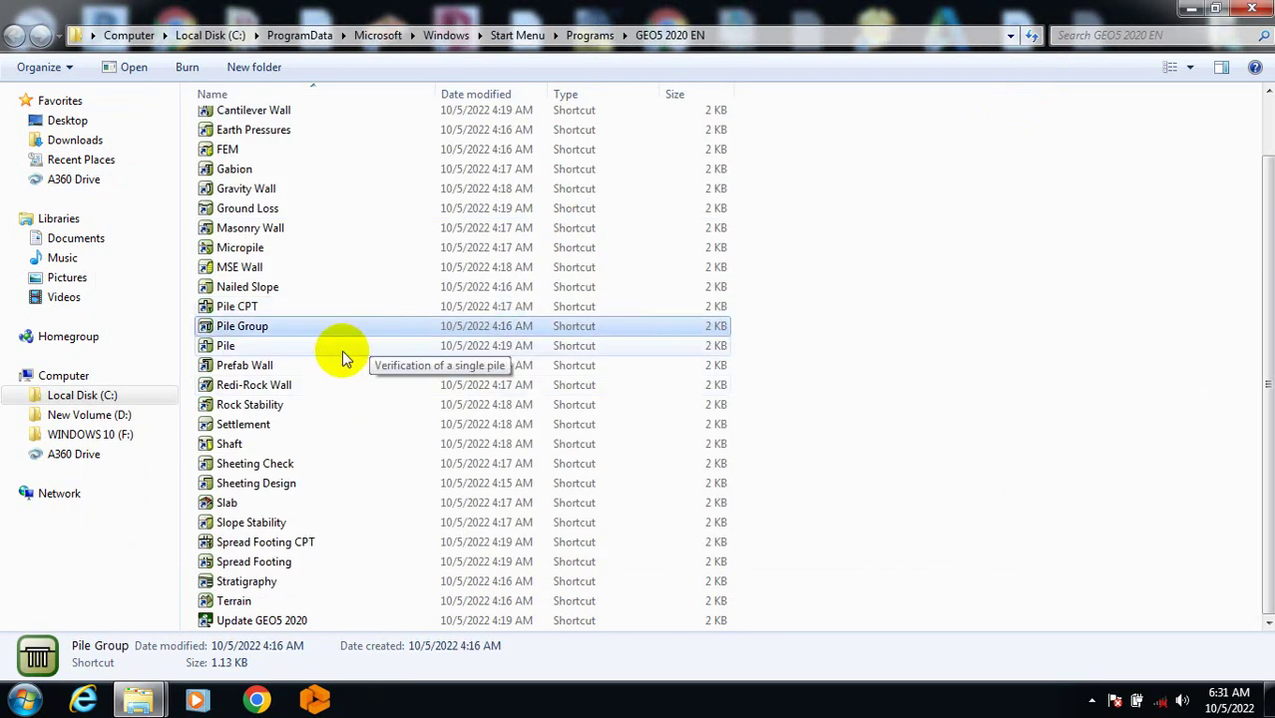
double_click(364, 330)
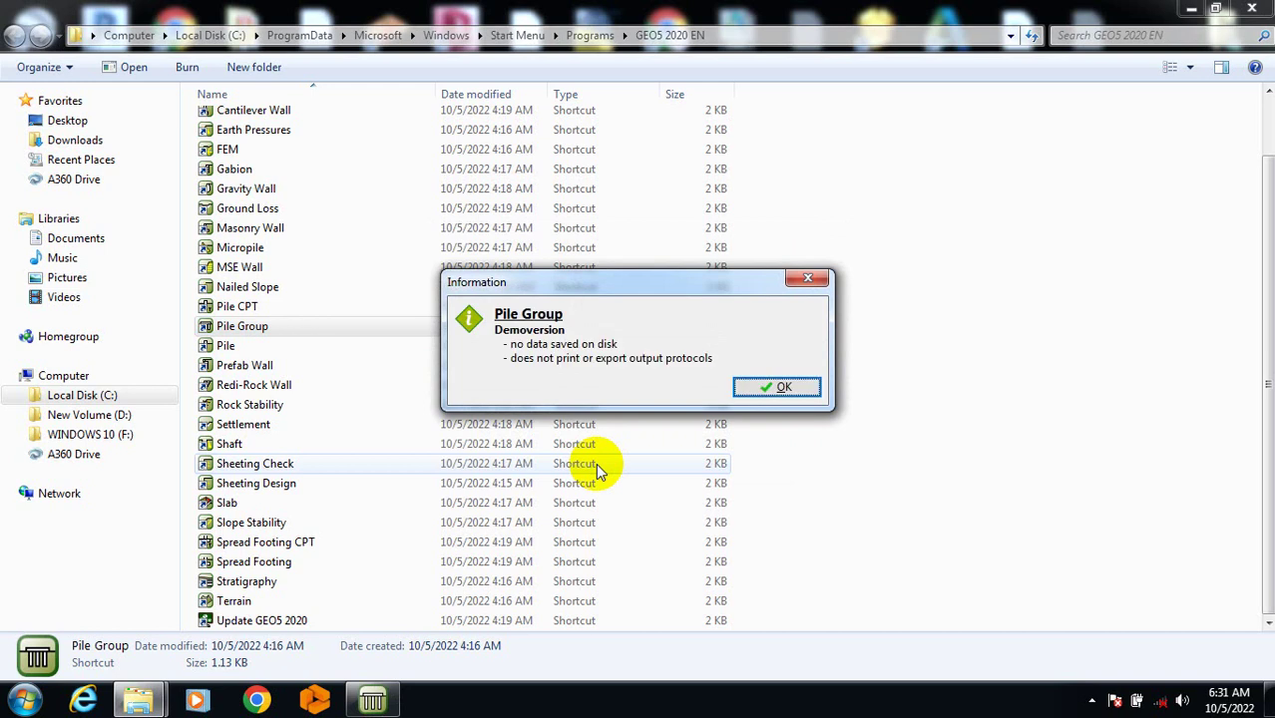
click(805, 387)
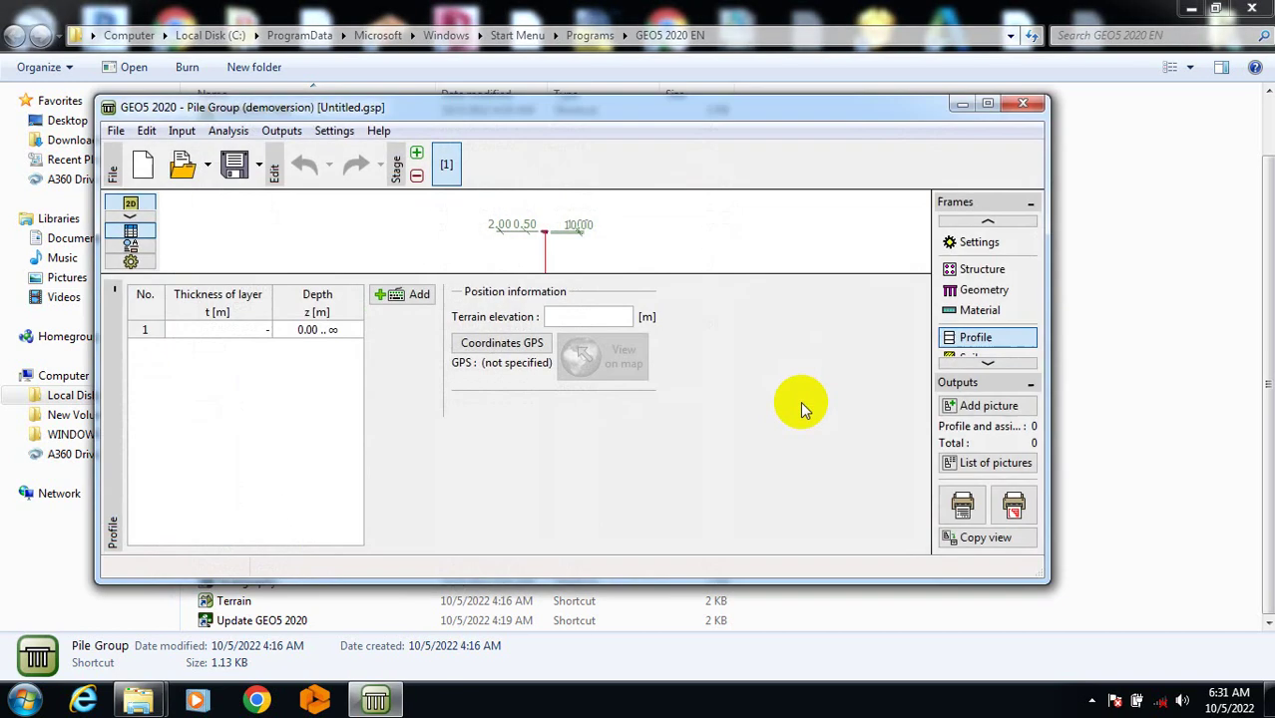
Review the geometry, structure and analysis settings of the untitled pile group project, and close the Pile Group module
click(985, 291)
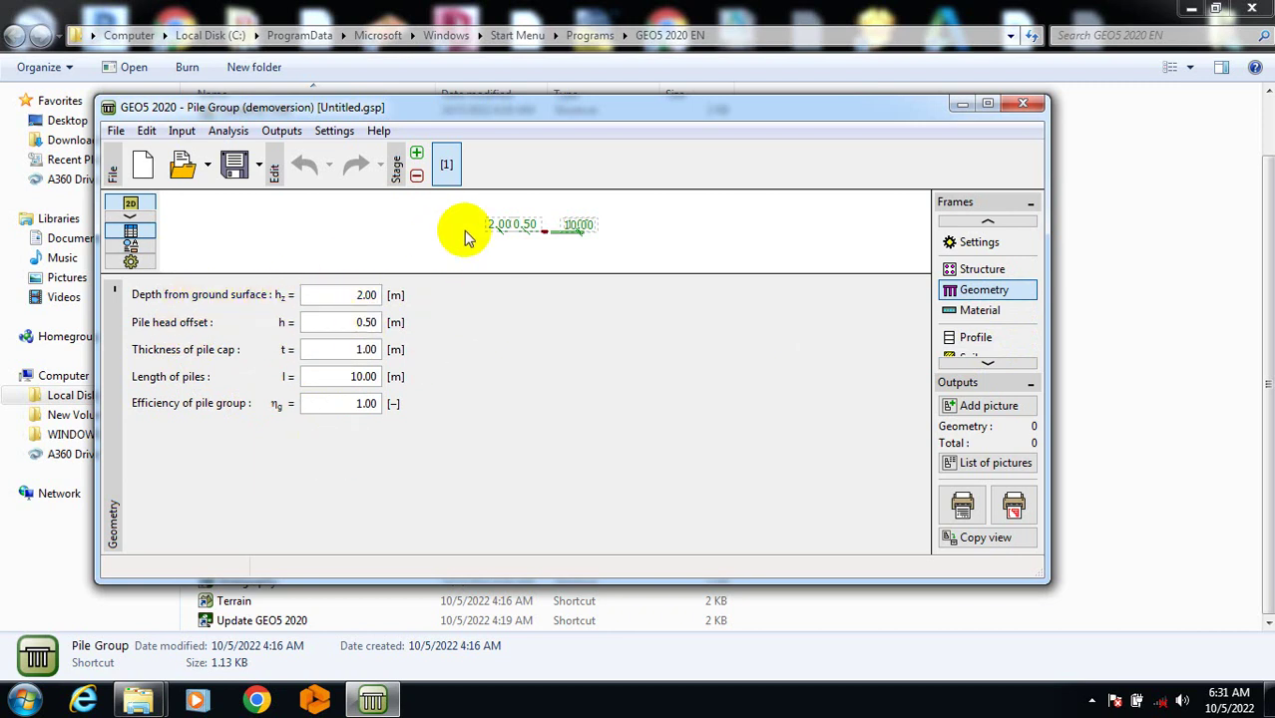
click(515, 219)
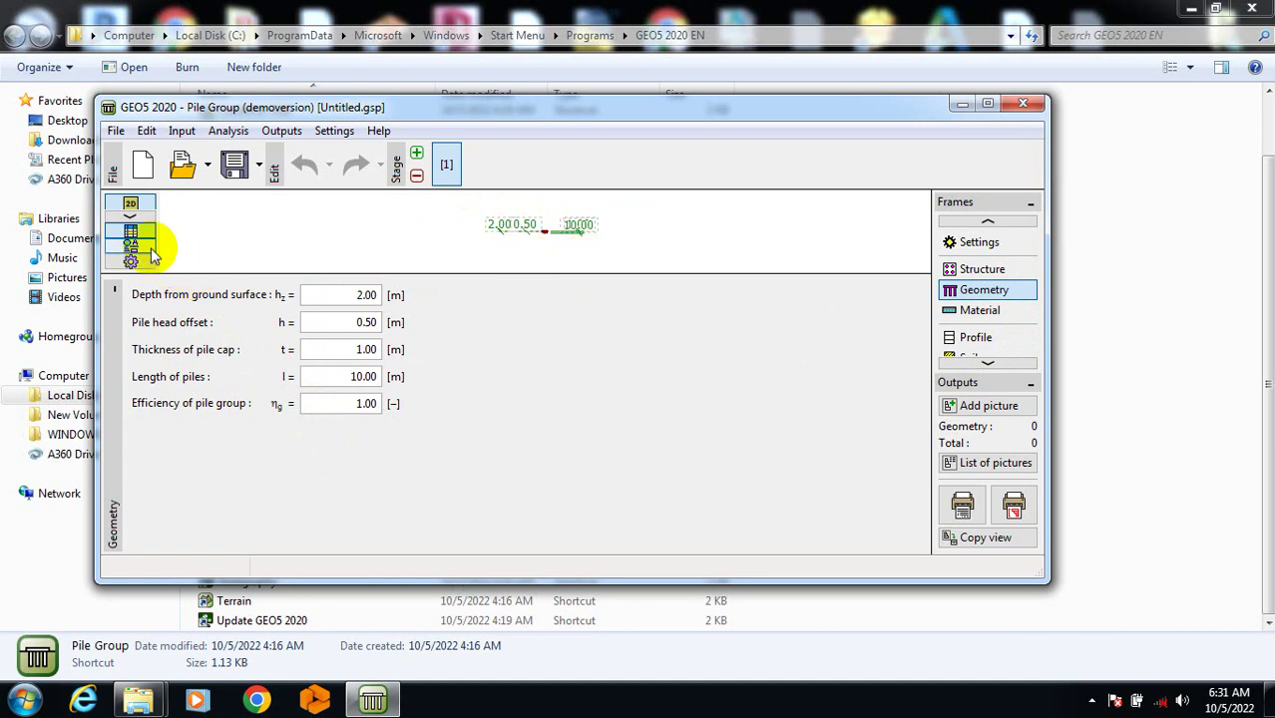
click(982, 270)
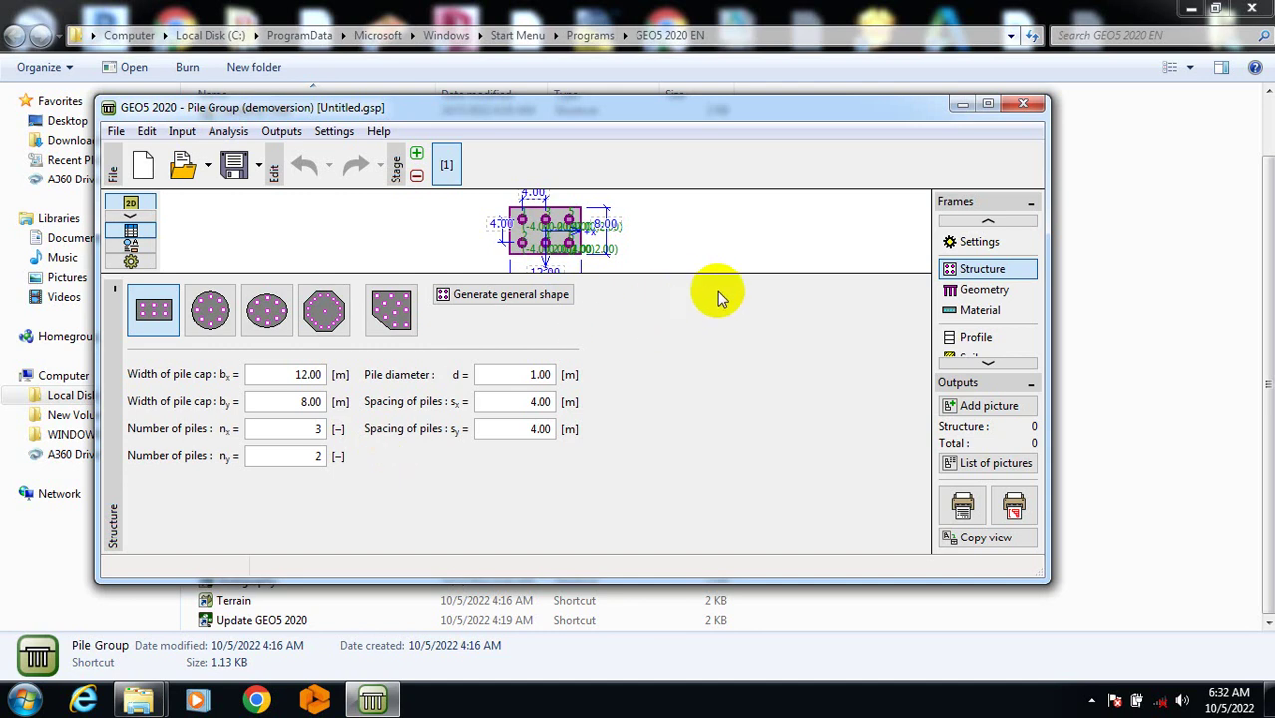
click(979, 247)
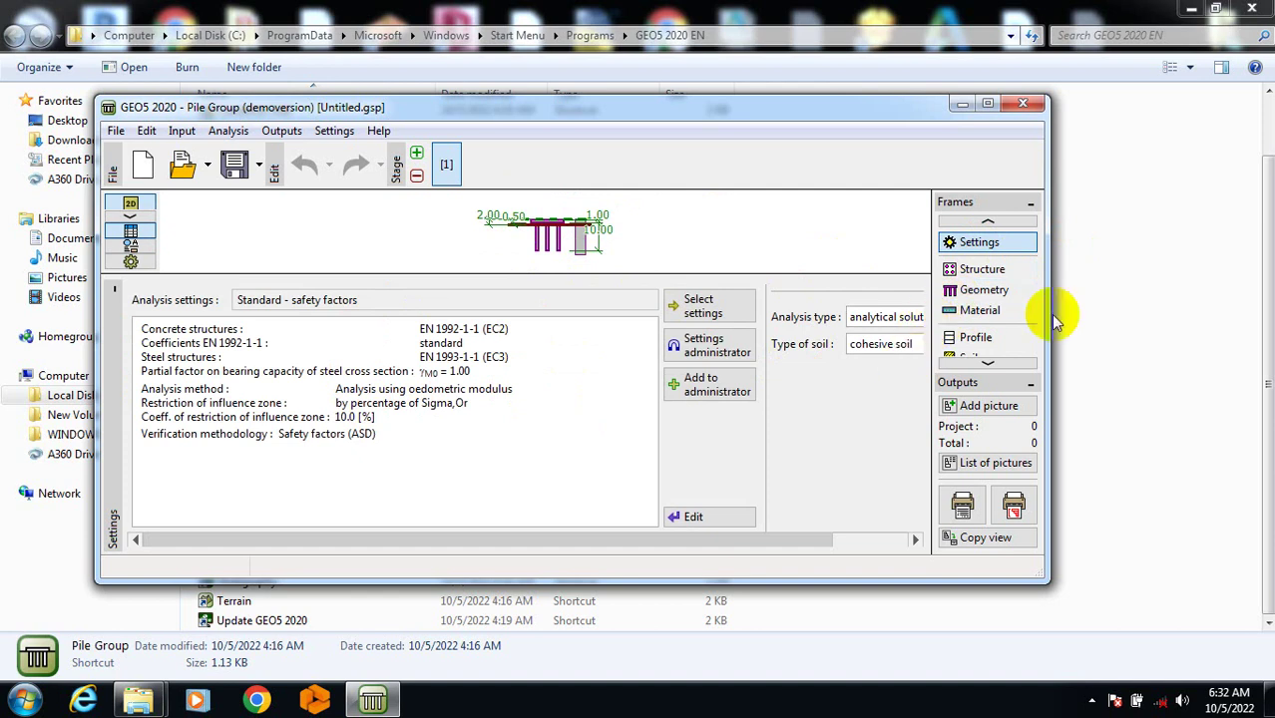
click(990, 220)
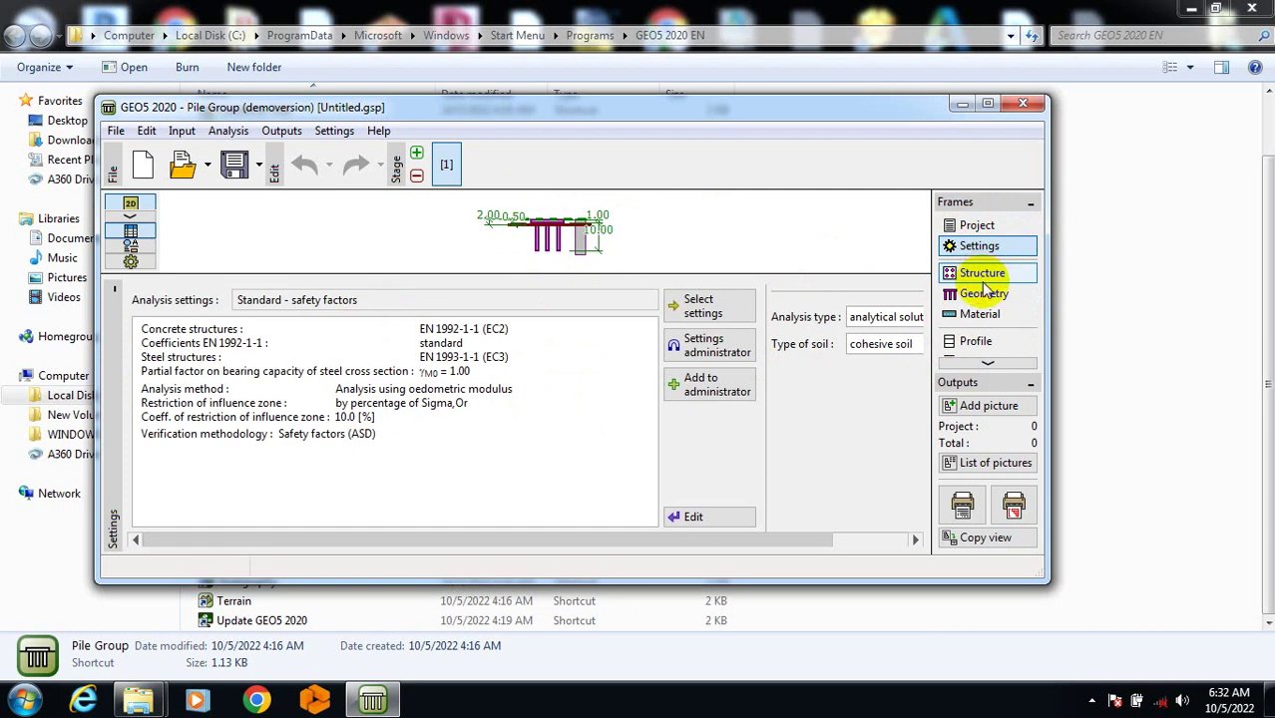
click(1018, 106)
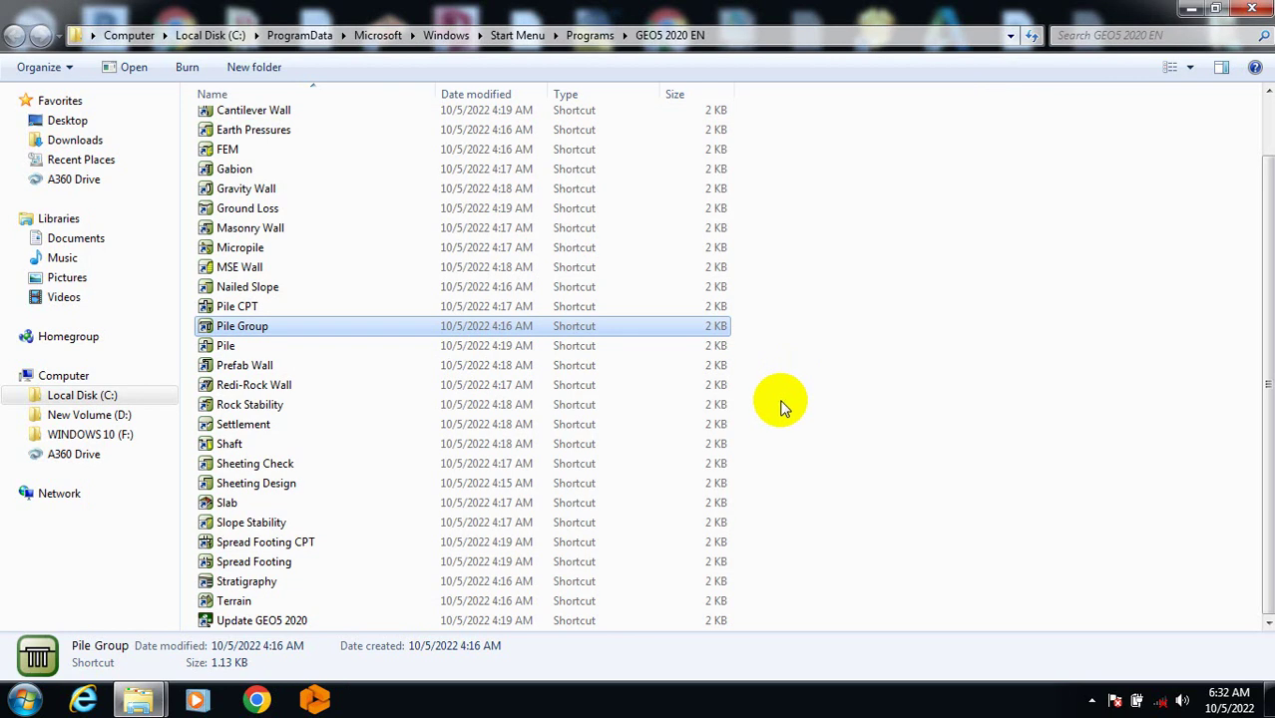
Search the computer's programs for STRUC and dismiss the search
click(13, 702)
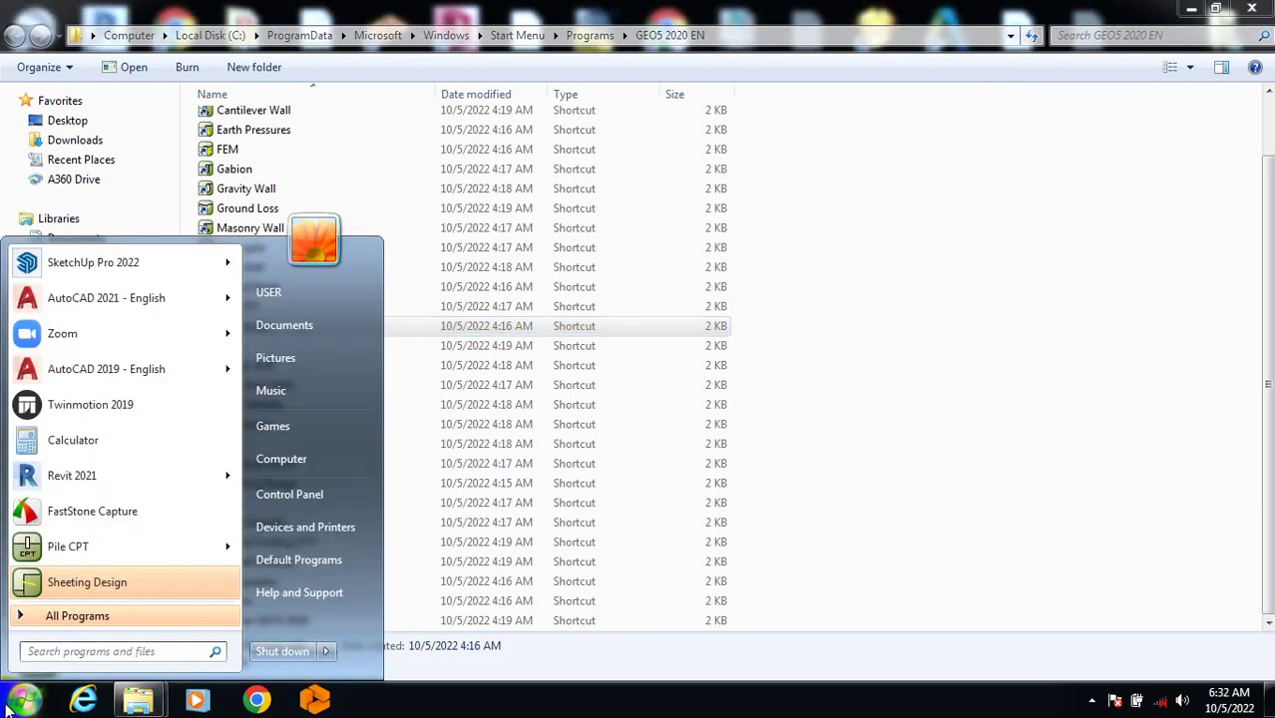
text(STRUC)
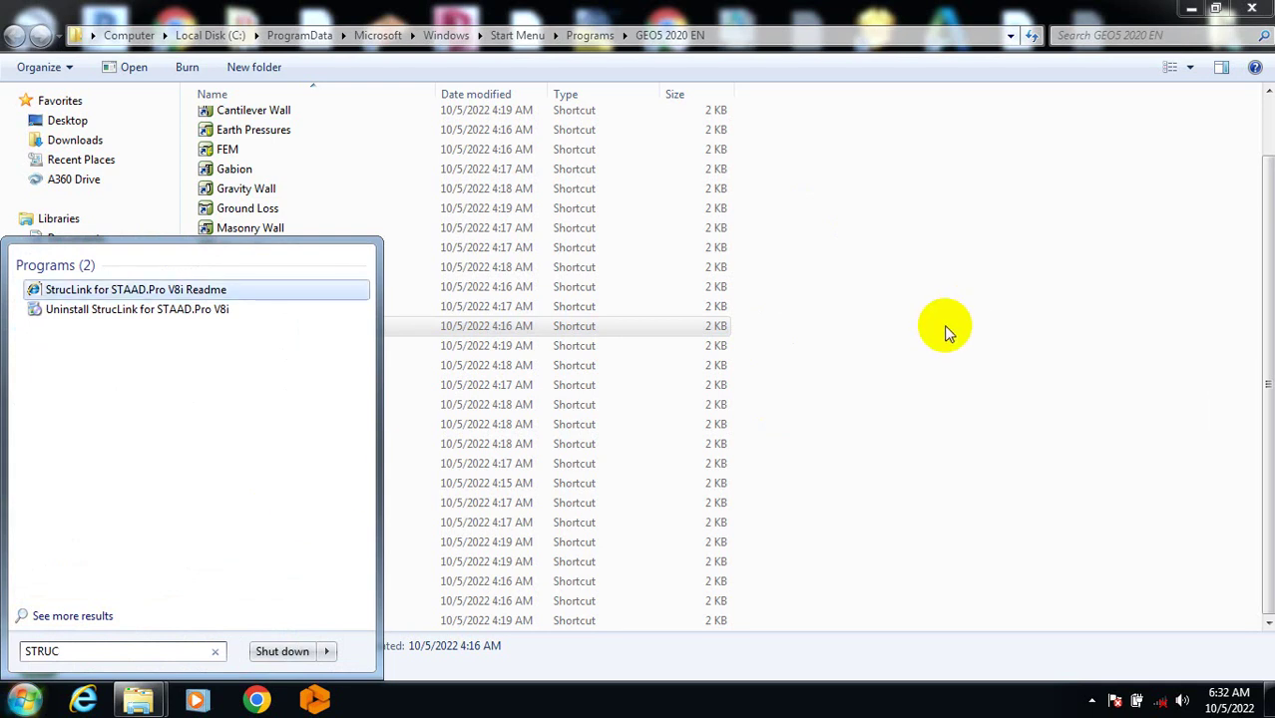
click(944, 324)
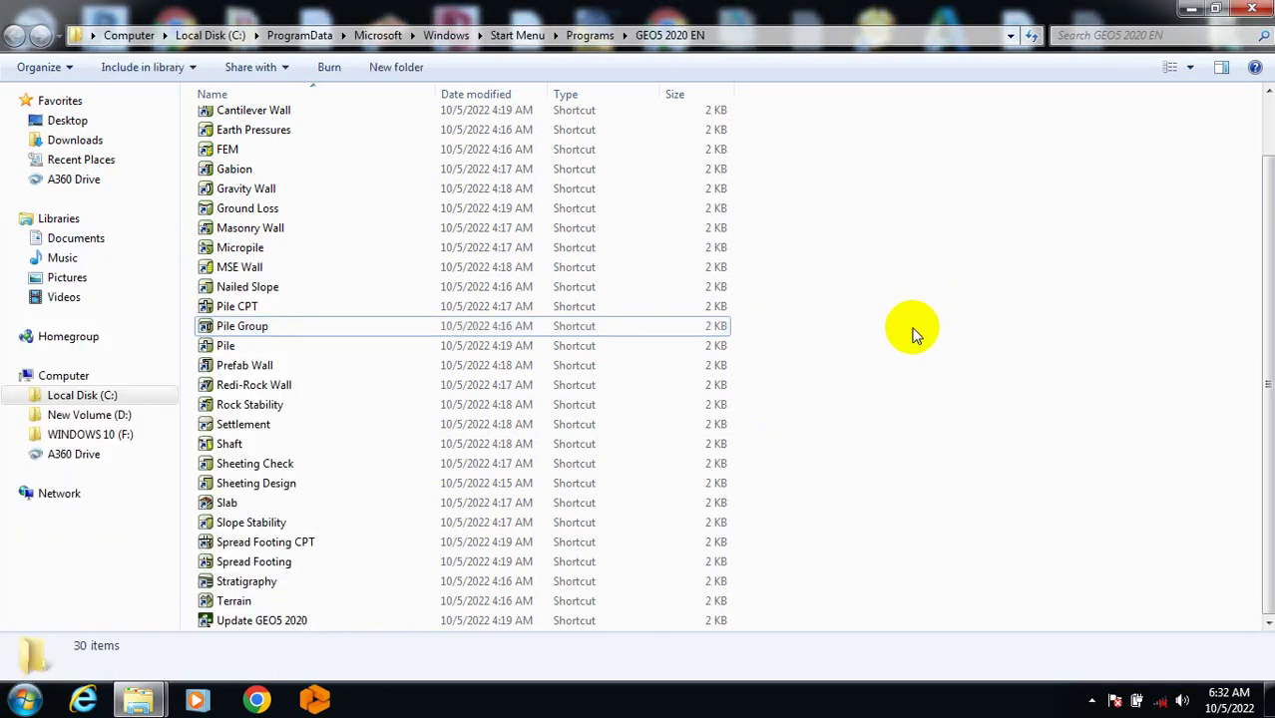
Return to the desktop and open the STRUCTURAL DETAILING document stored there
click(1190, 12)
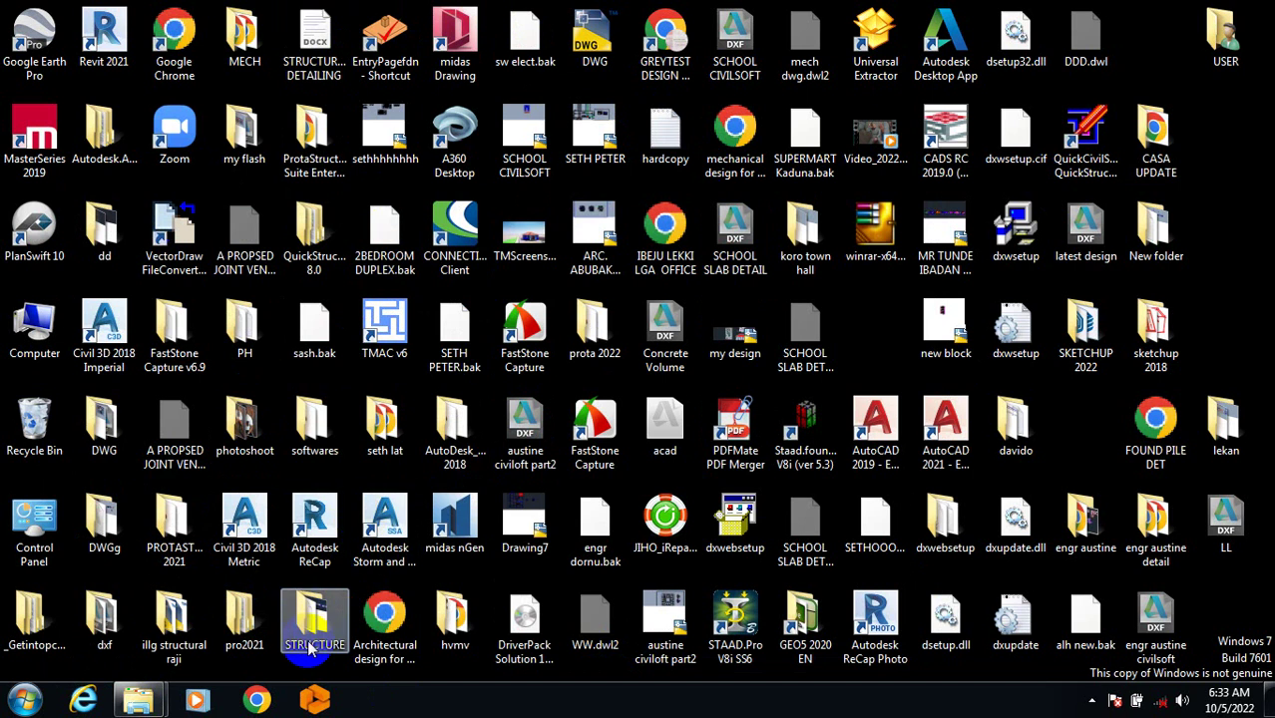
click(314, 40)
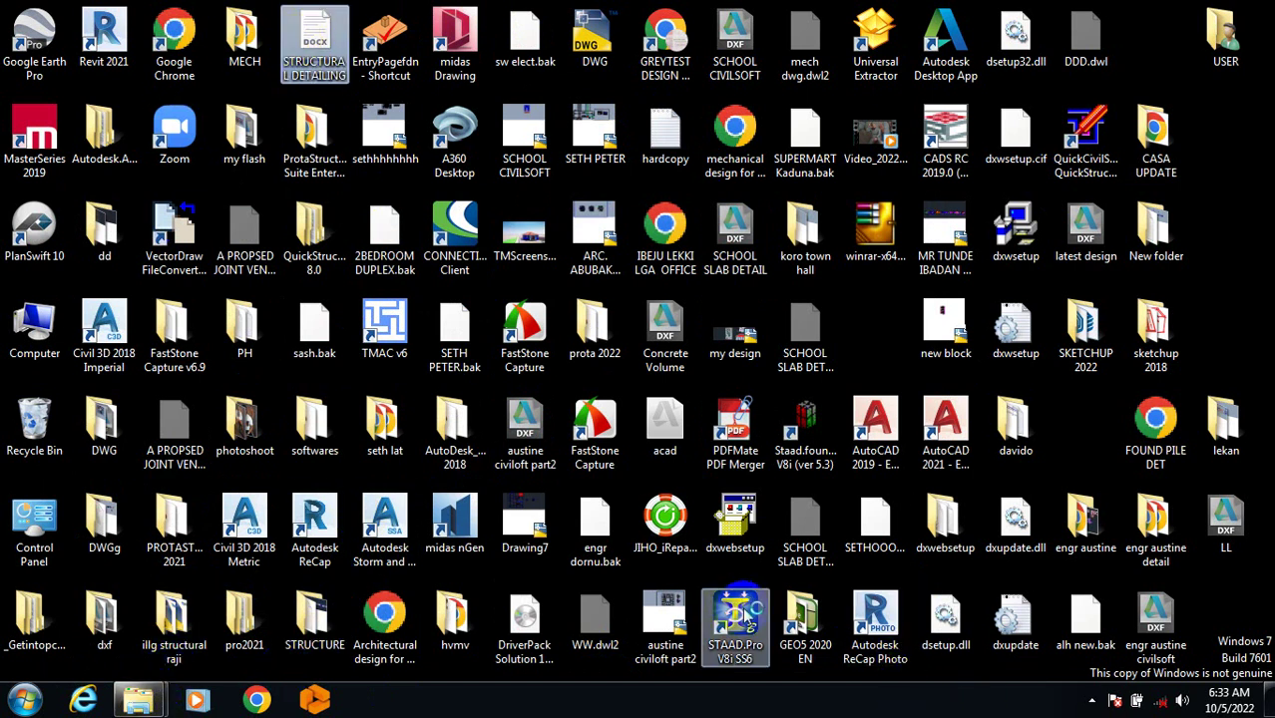
Reopen the GEO5 2020 EN folder from the desktop, maximize its window and look through the list of modules
double_click(799, 613)
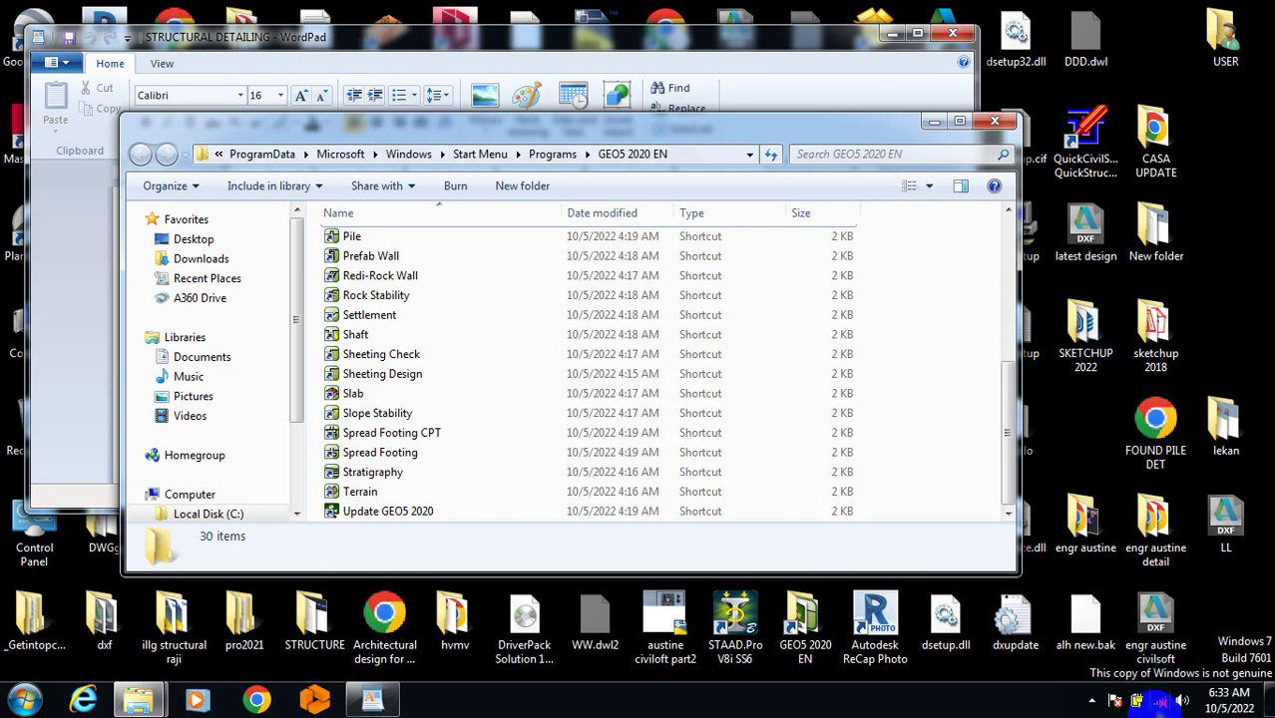
click(961, 122)
scroll(379, 230, up, 1)
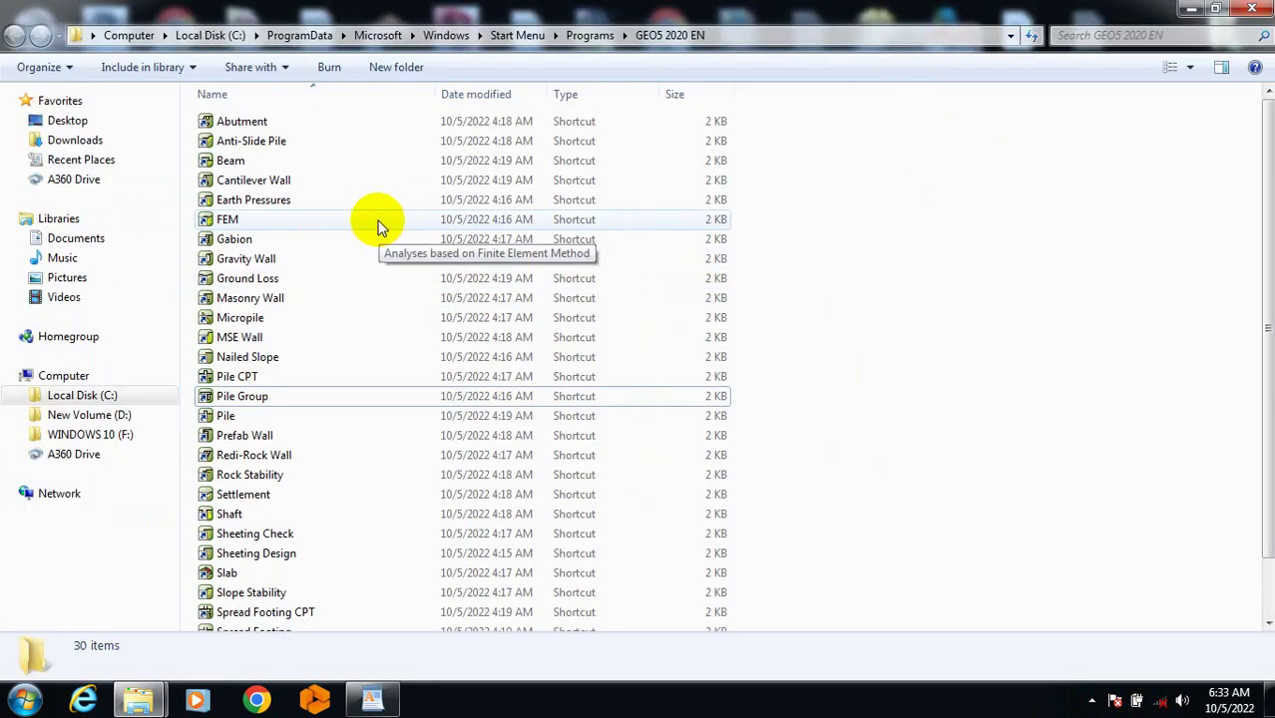
scroll(295, 250, down, 1)
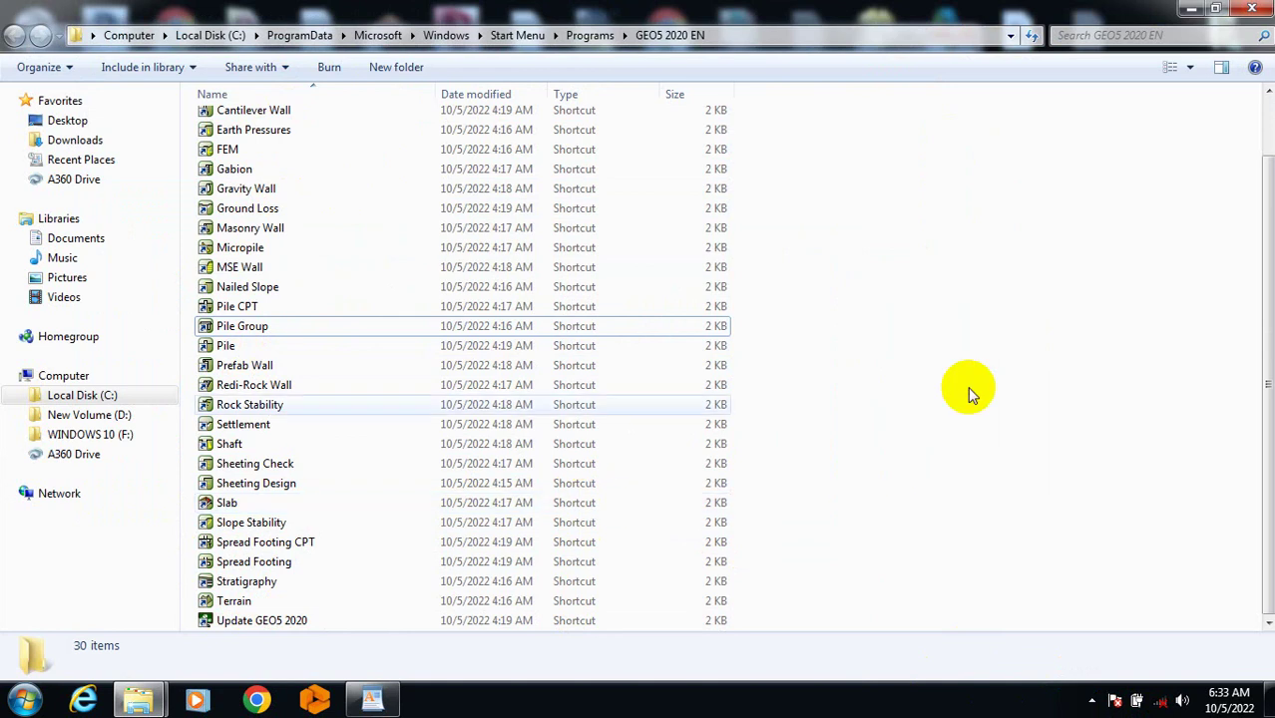
click(1091, 702)
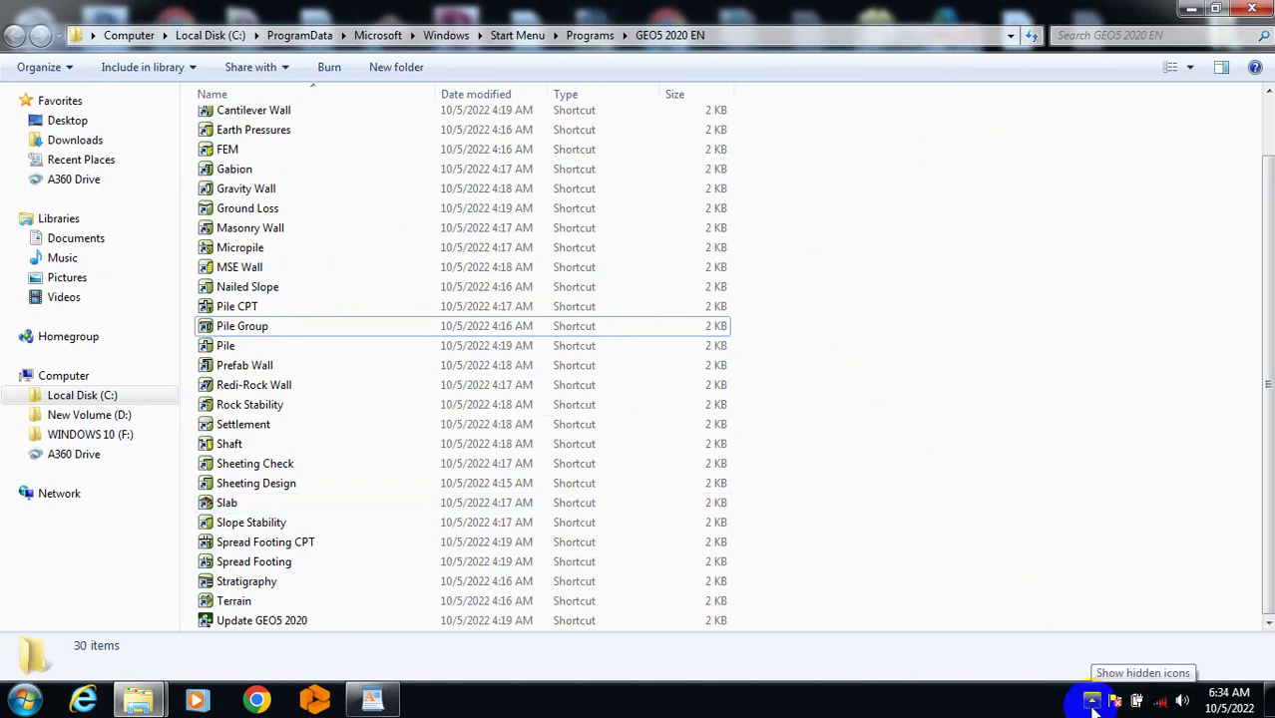
click(1091, 702)
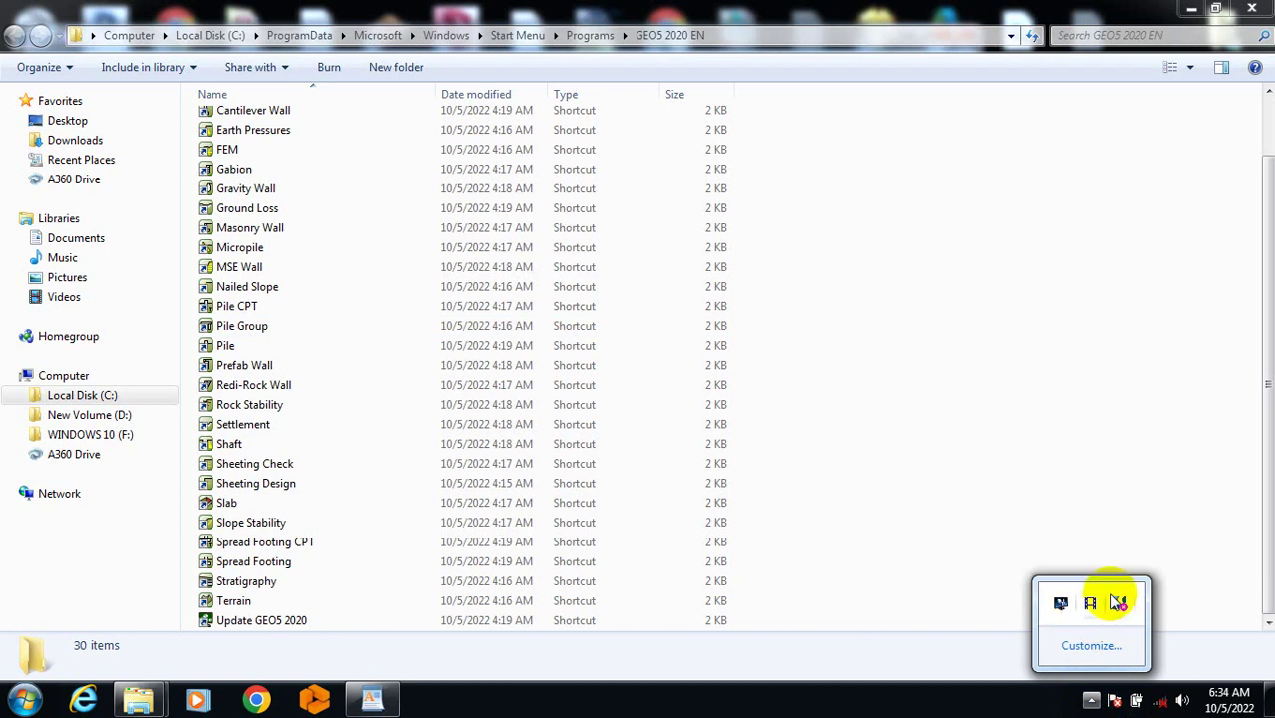